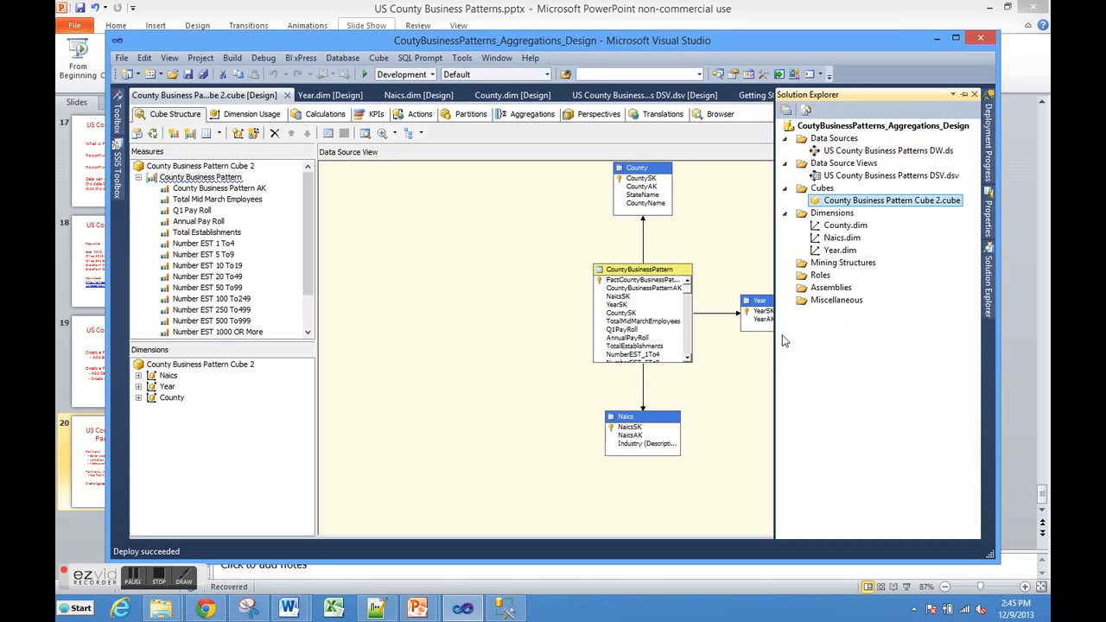
Step: Review the measures in the County Business Pattern measure group and the cube's data source view diagram
click(739, 360)
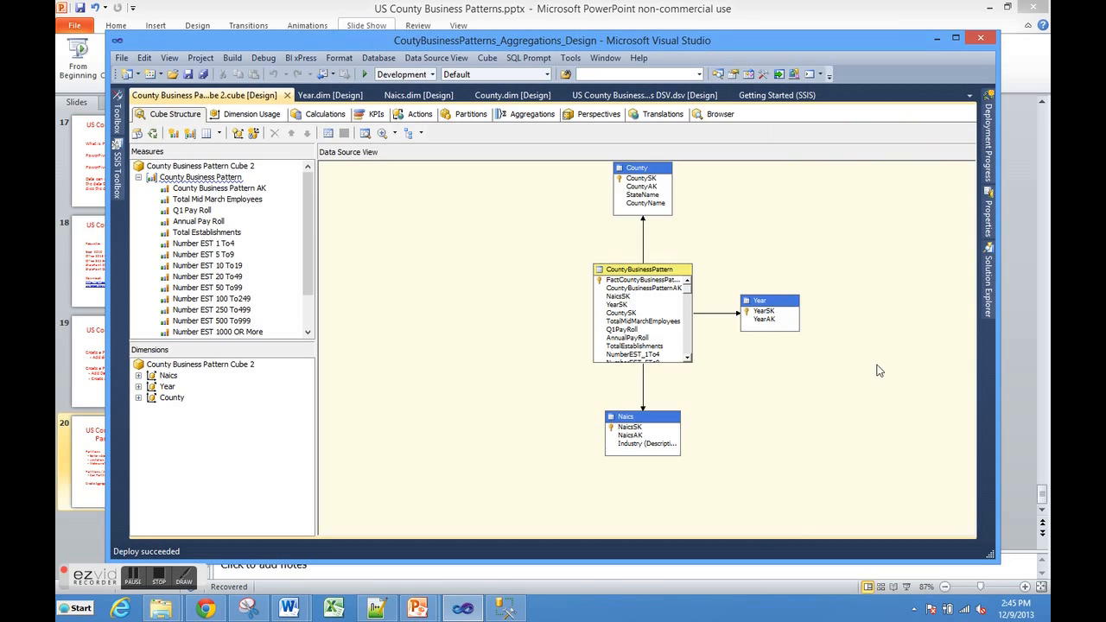
scroll(877, 369, down, 1)
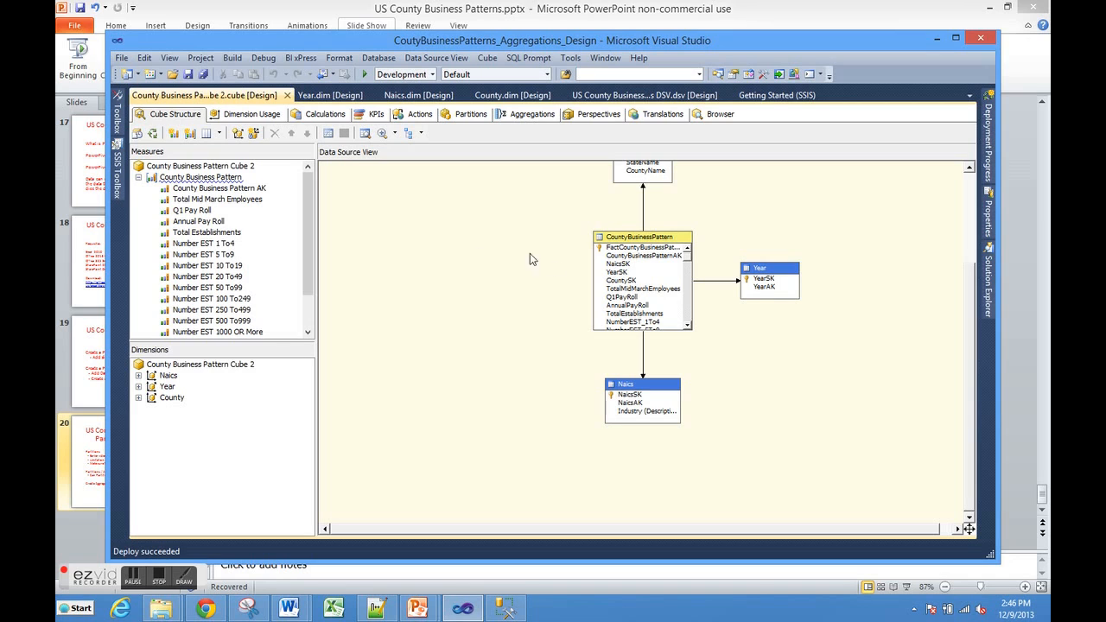
drag(307, 257, 308, 333)
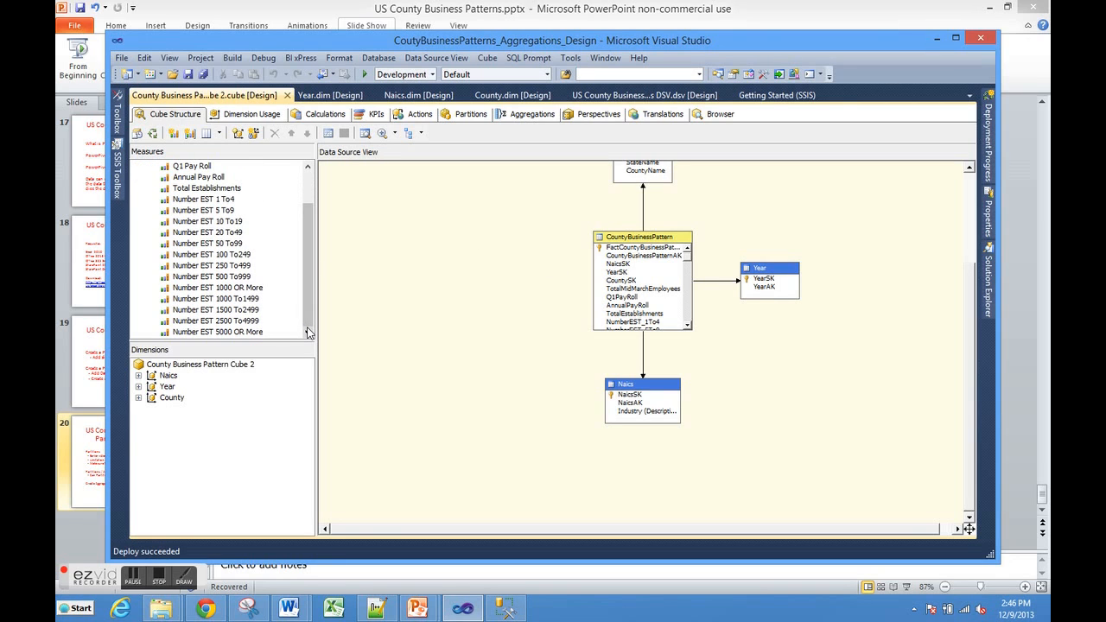
scroll(309, 296, up, 2)
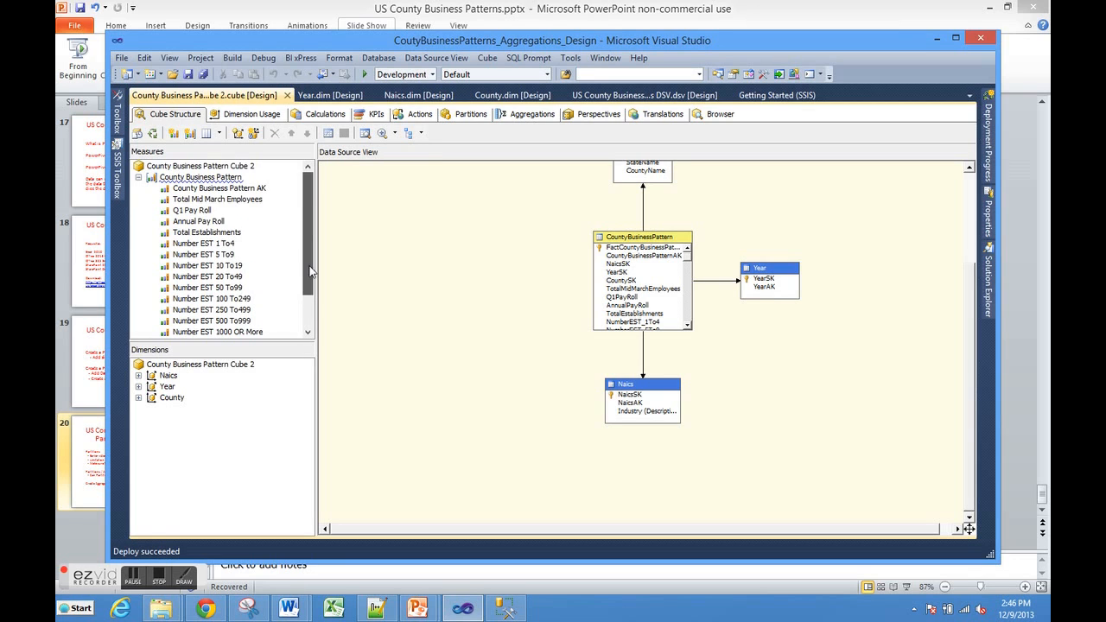
scroll(311, 304, down, 2)
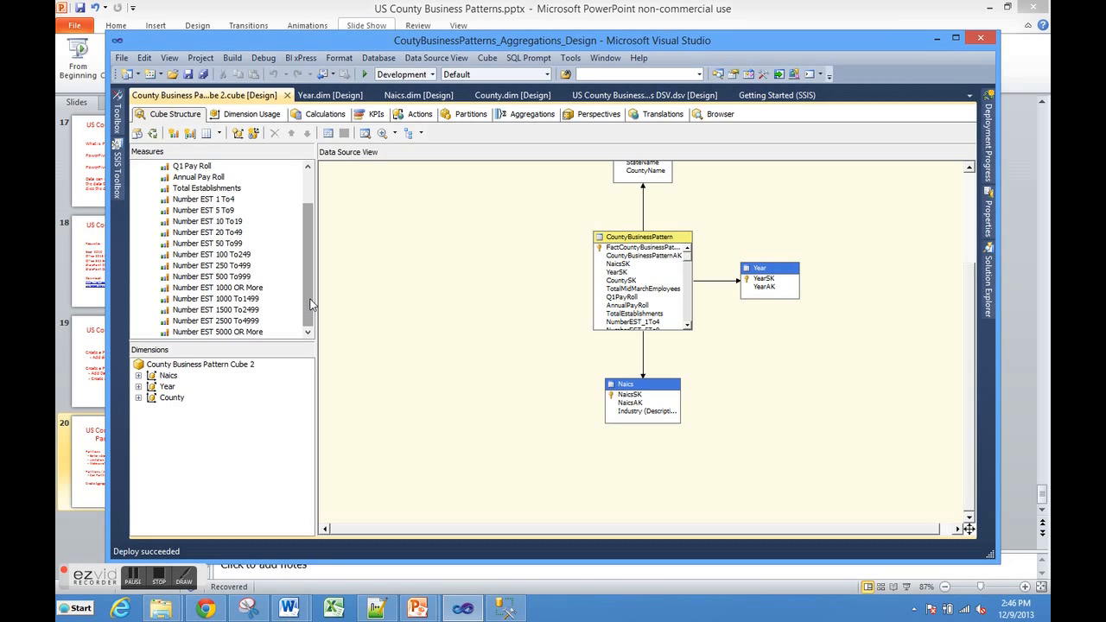
drag(311, 304, 311, 245)
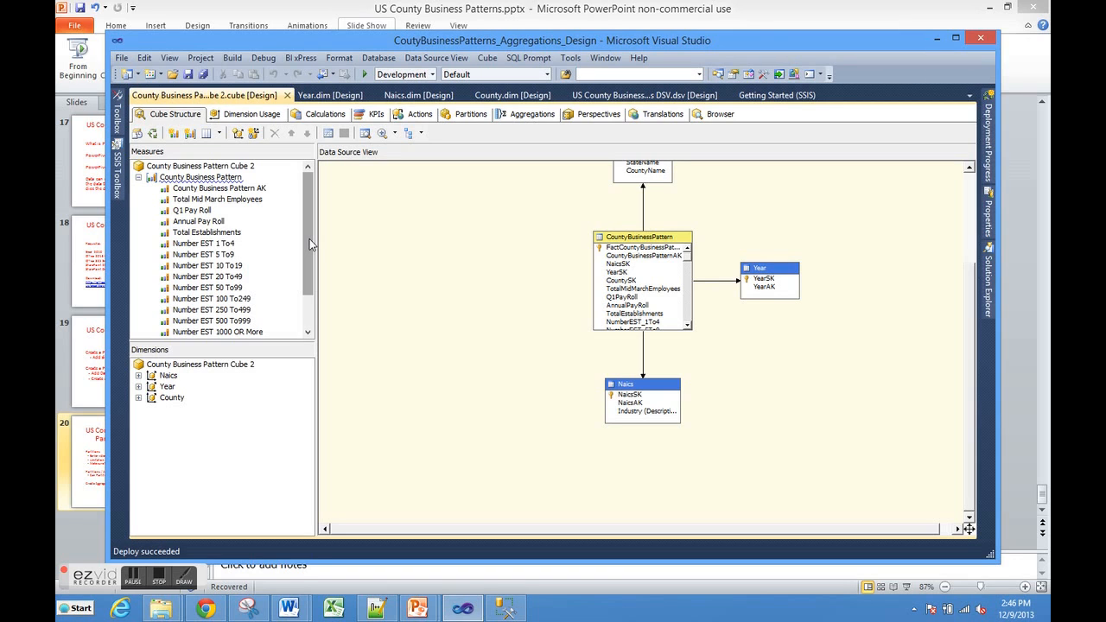
drag(309, 238, 302, 331)
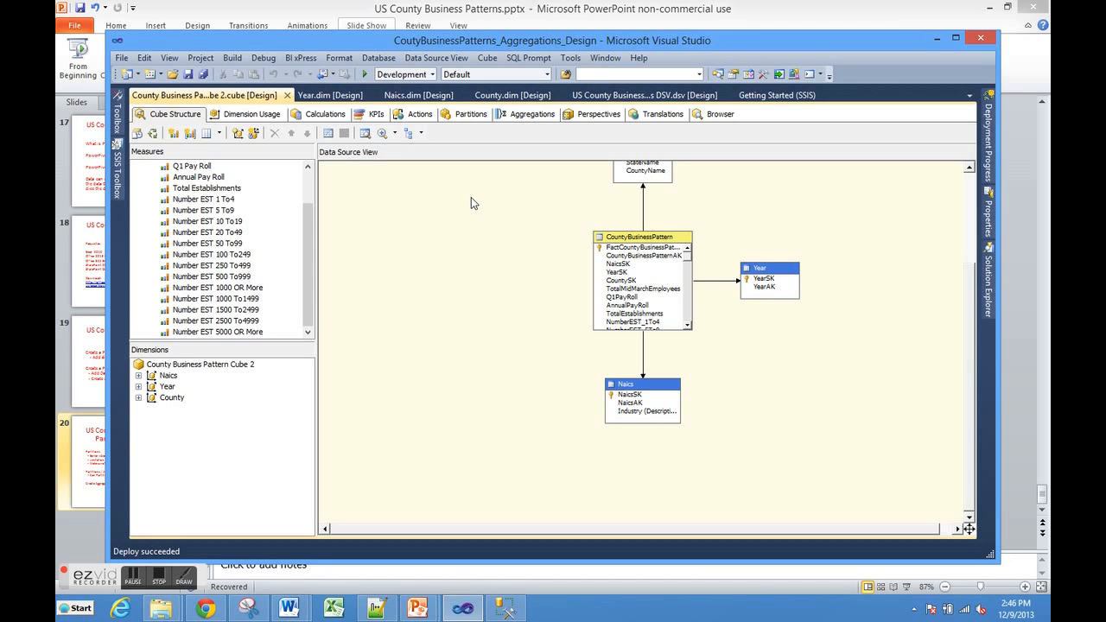
Step: Compare the cube's partitions with its aggregation designs, collapsing the County Business Pattern measure group in the cube structure on the way
click(467, 118)
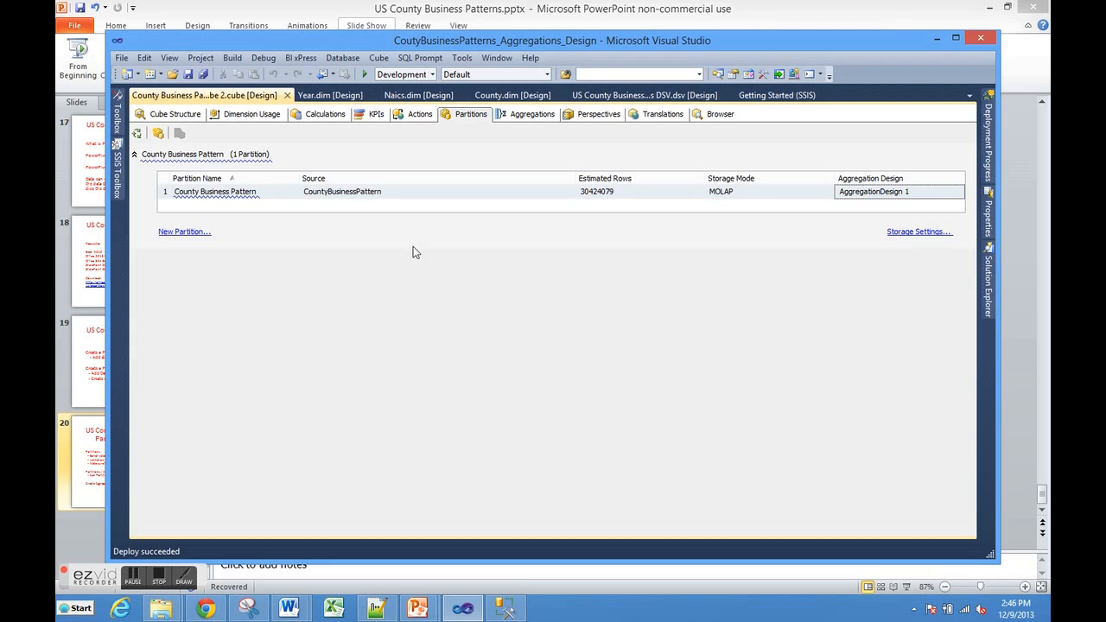
click(188, 118)
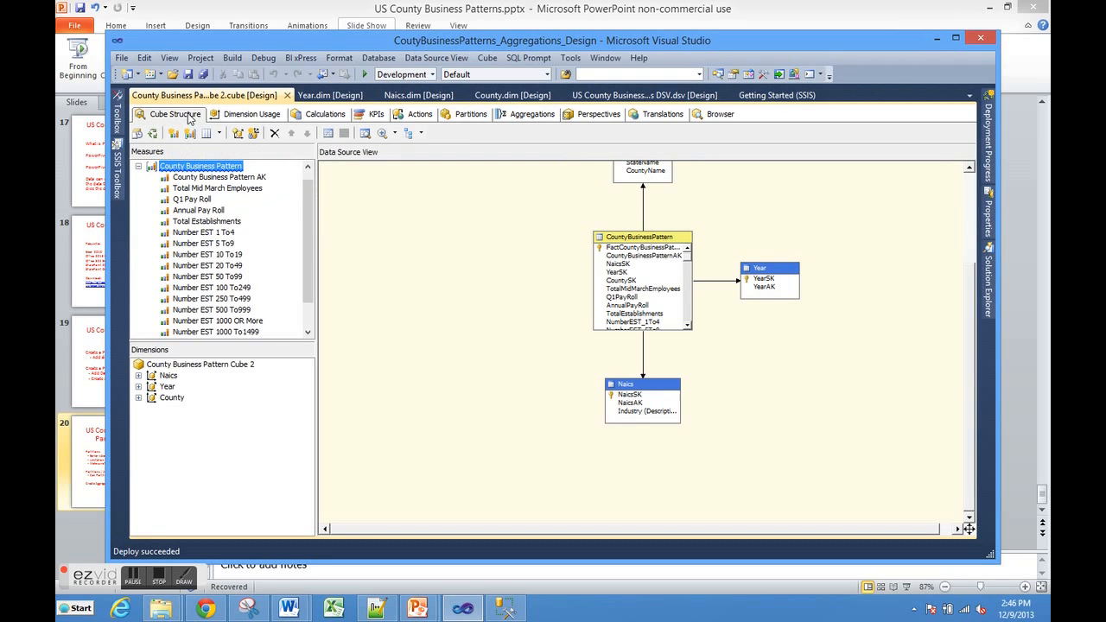
click(140, 165)
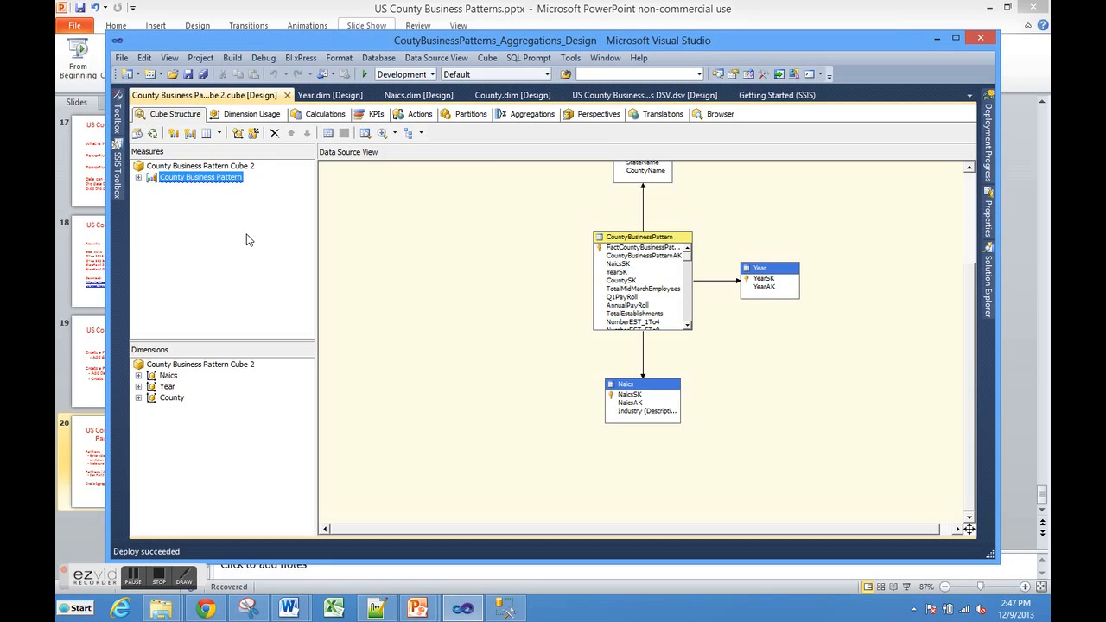
click(470, 117)
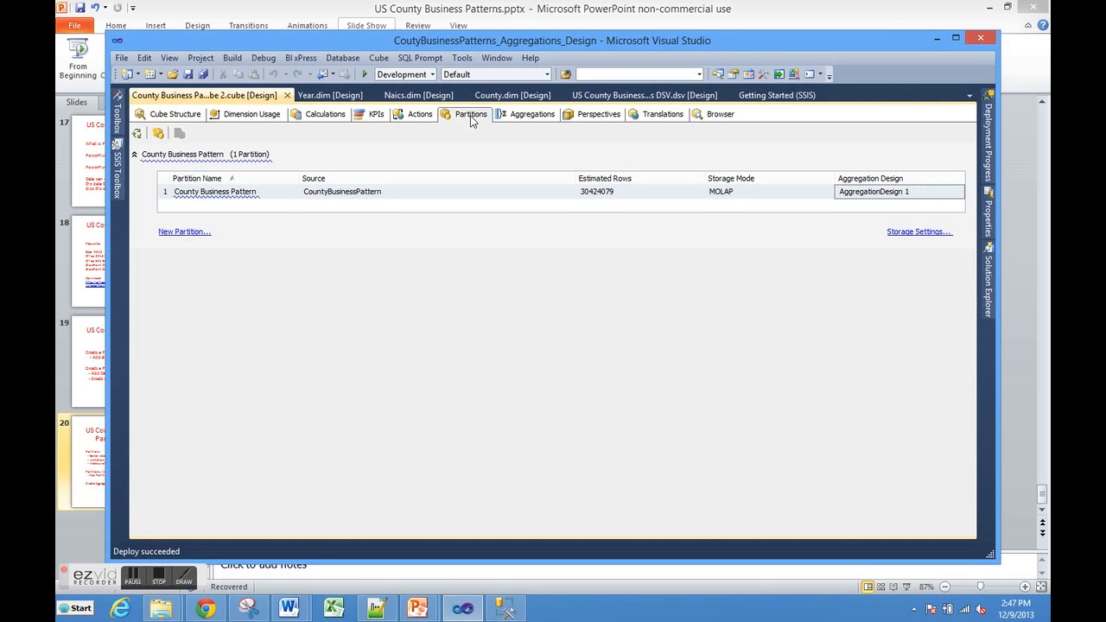
click(521, 116)
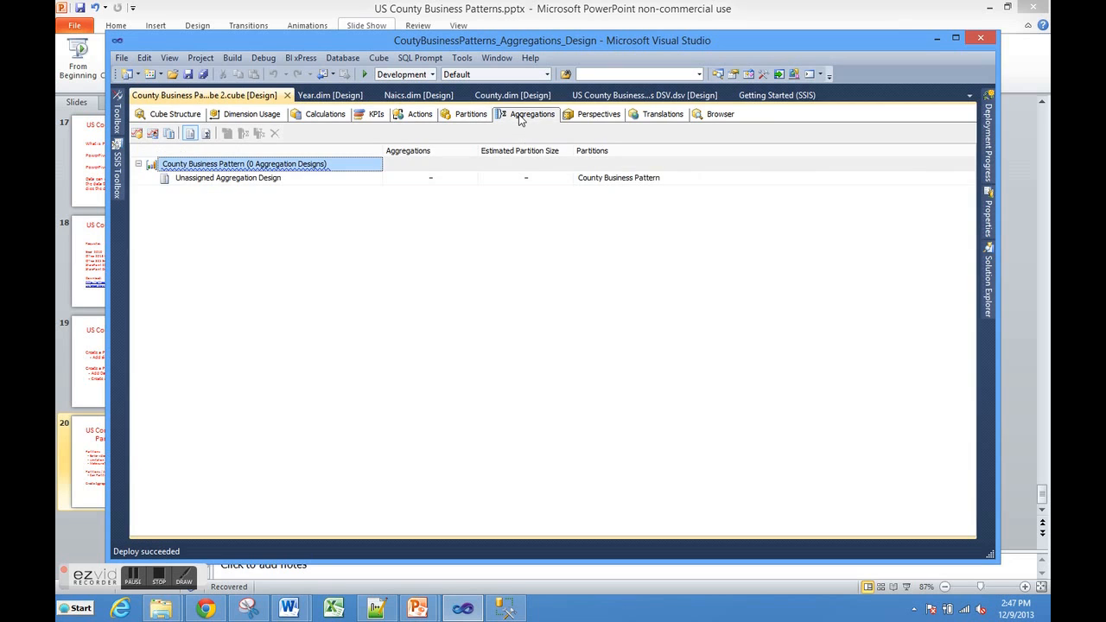
click(474, 118)
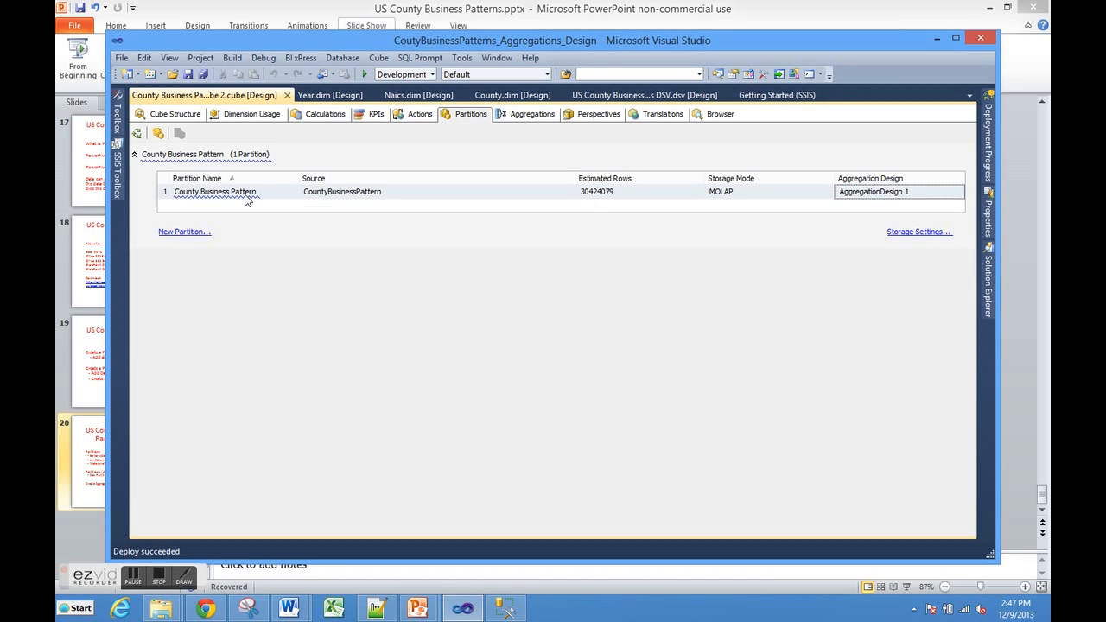
mouse_move(247, 200)
click(529, 119)
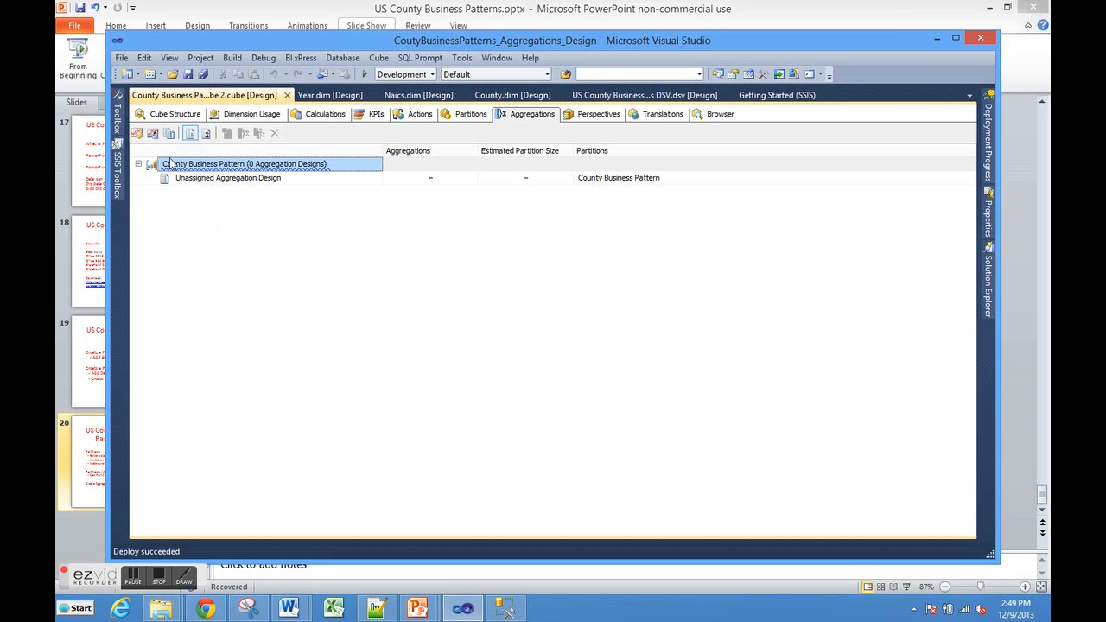
Step: Start an aggregation design for County Business Pattern, try None, Full and Unrestricted usage for Naics AK, and settle on Default
click(137, 134)
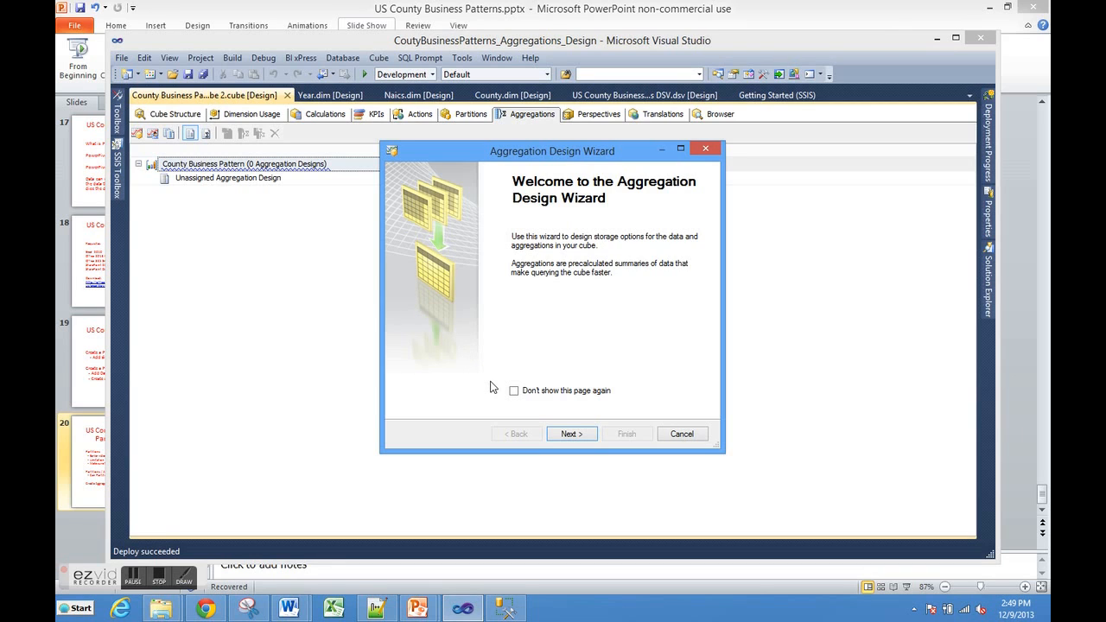
click(555, 439)
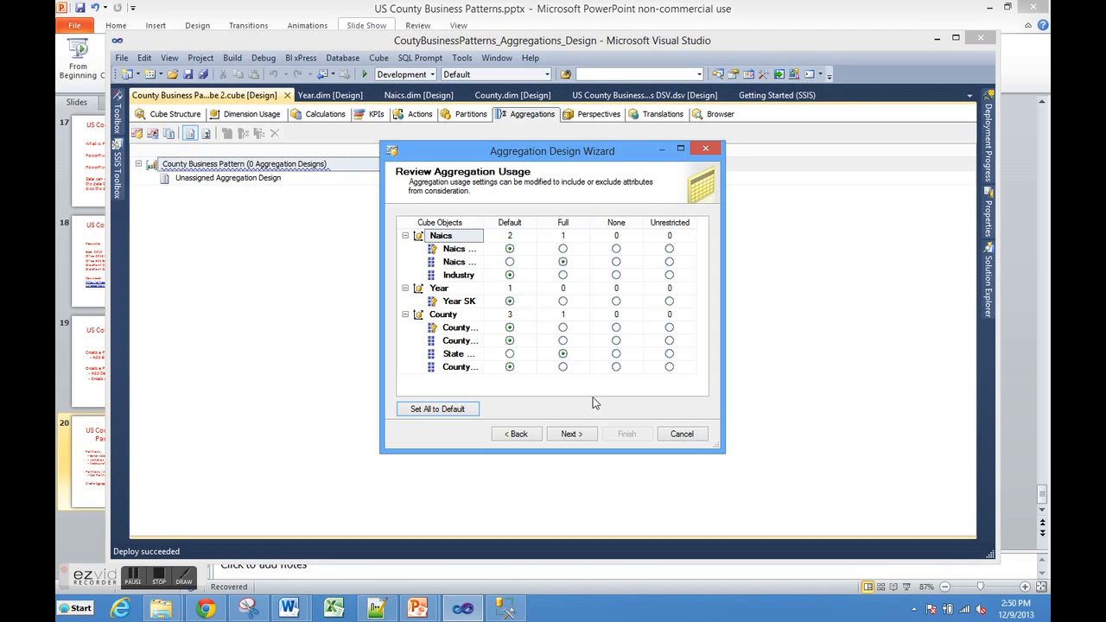
click(615, 263)
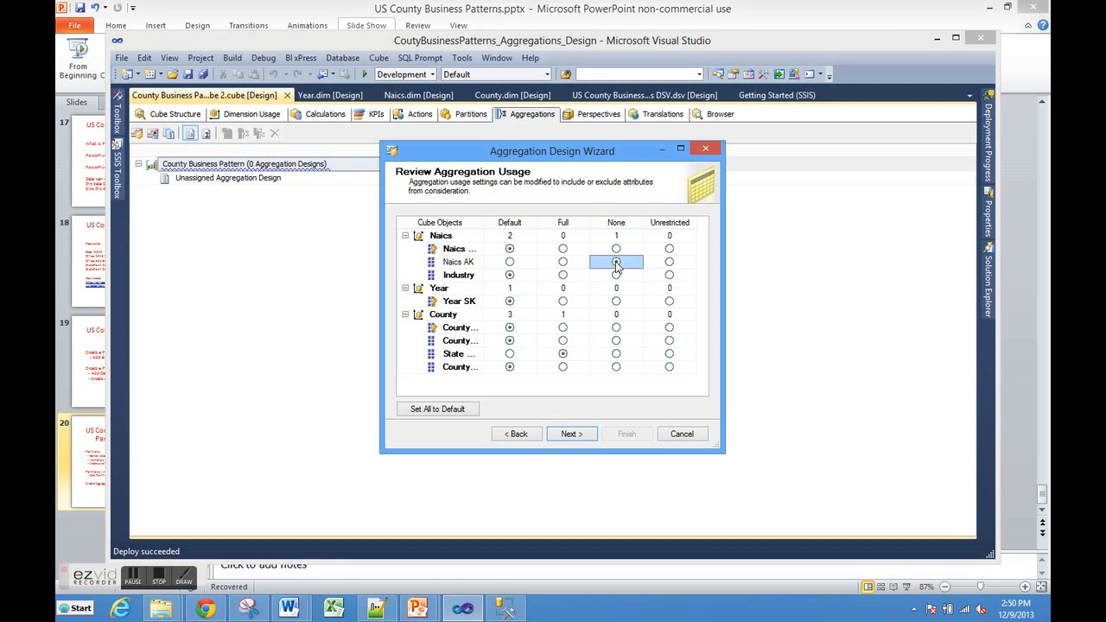
click(563, 263)
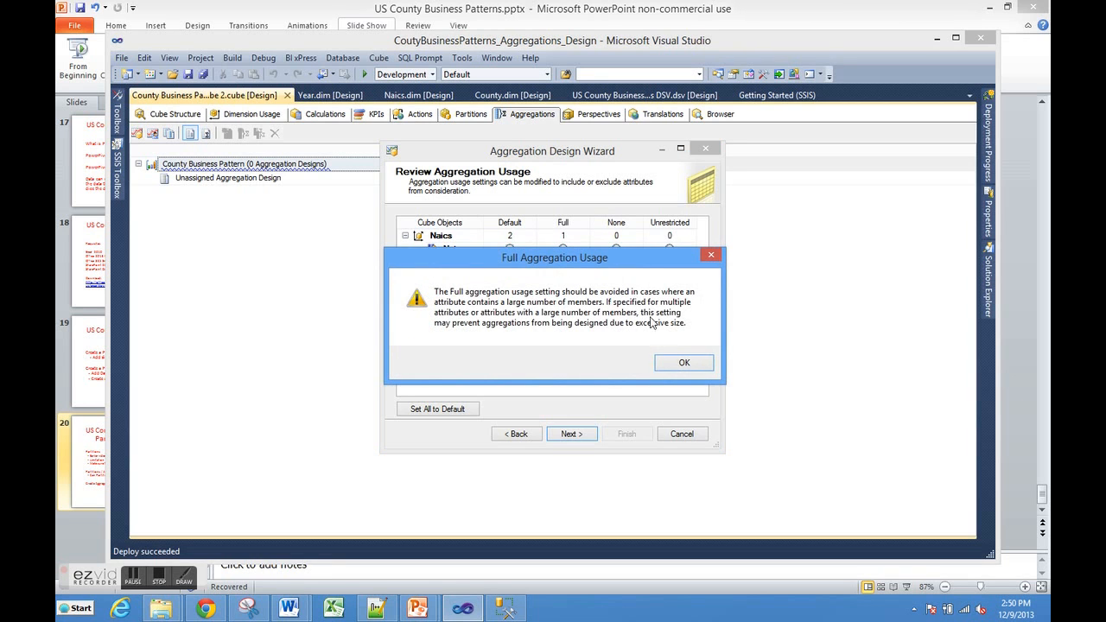
click(667, 367)
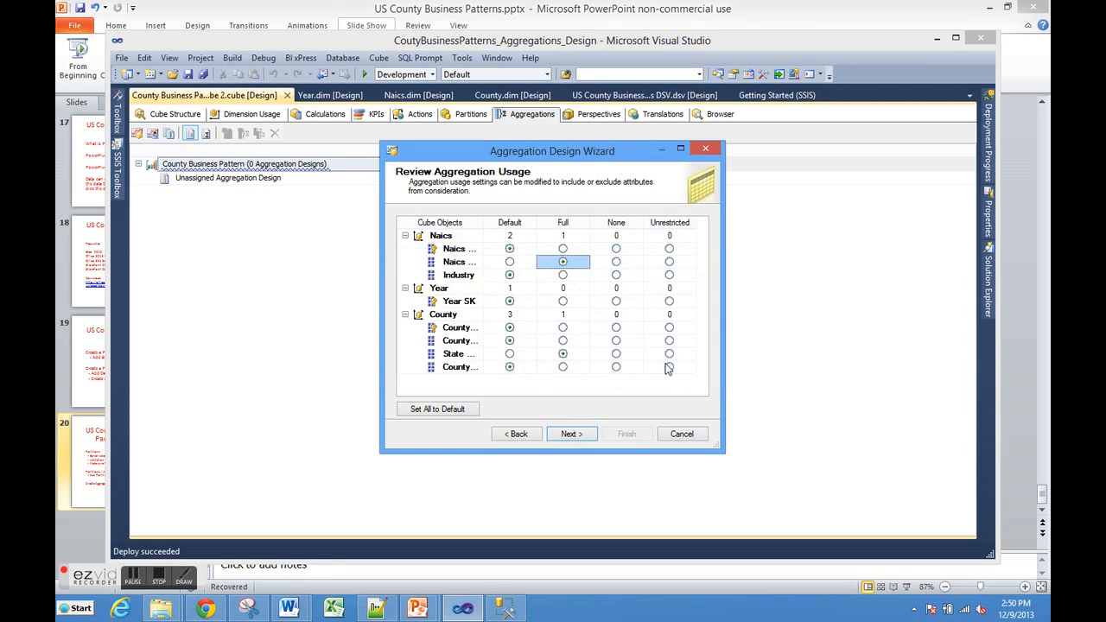
click(670, 263)
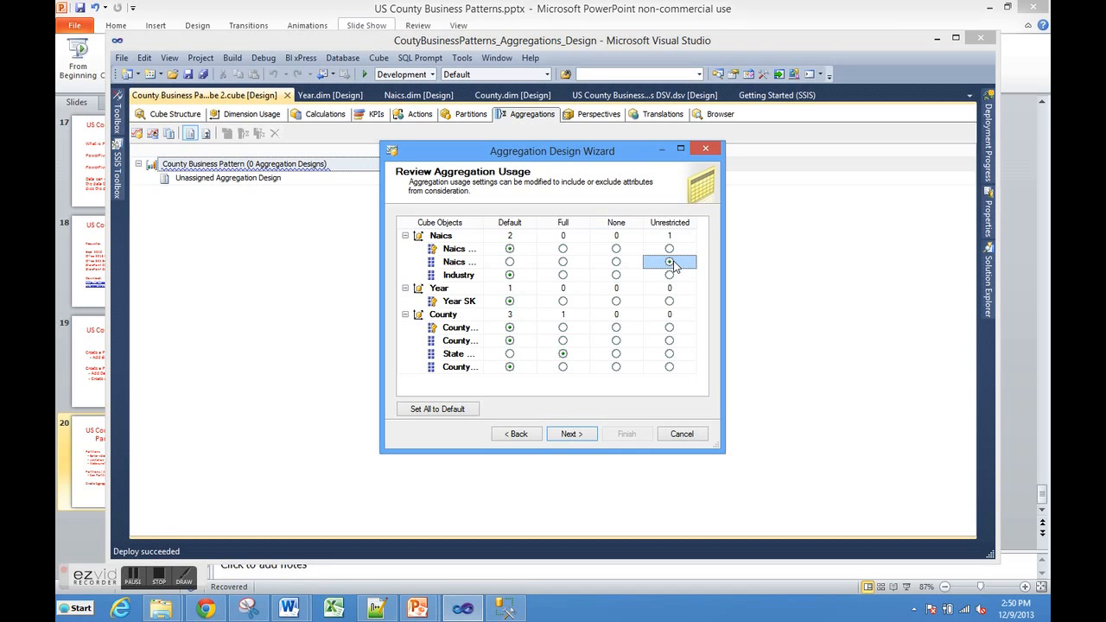
click(510, 263)
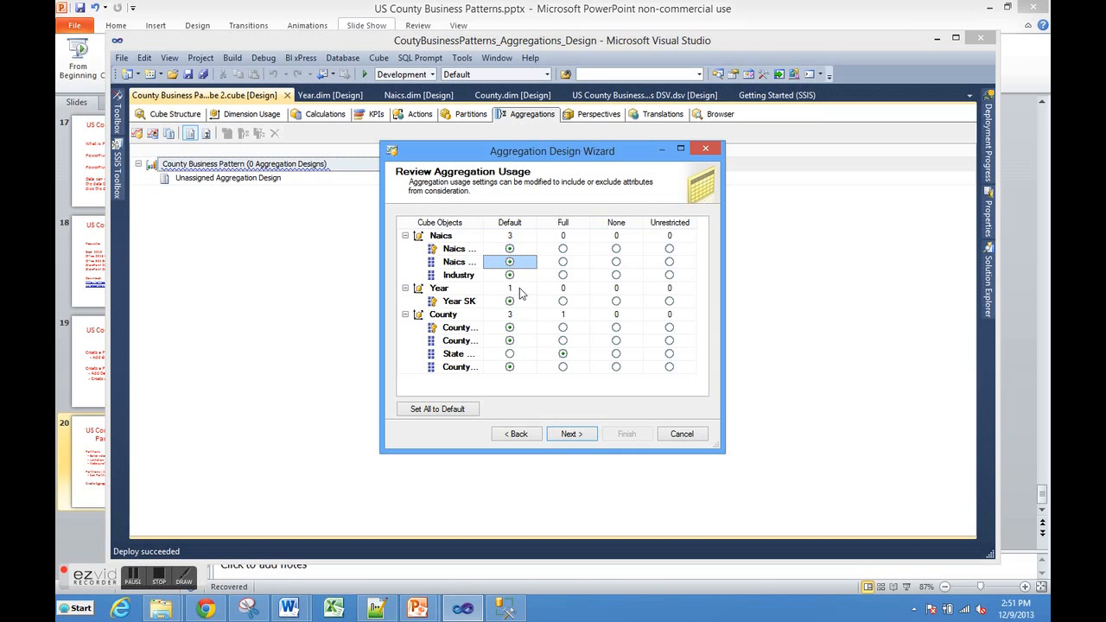
click(570, 434)
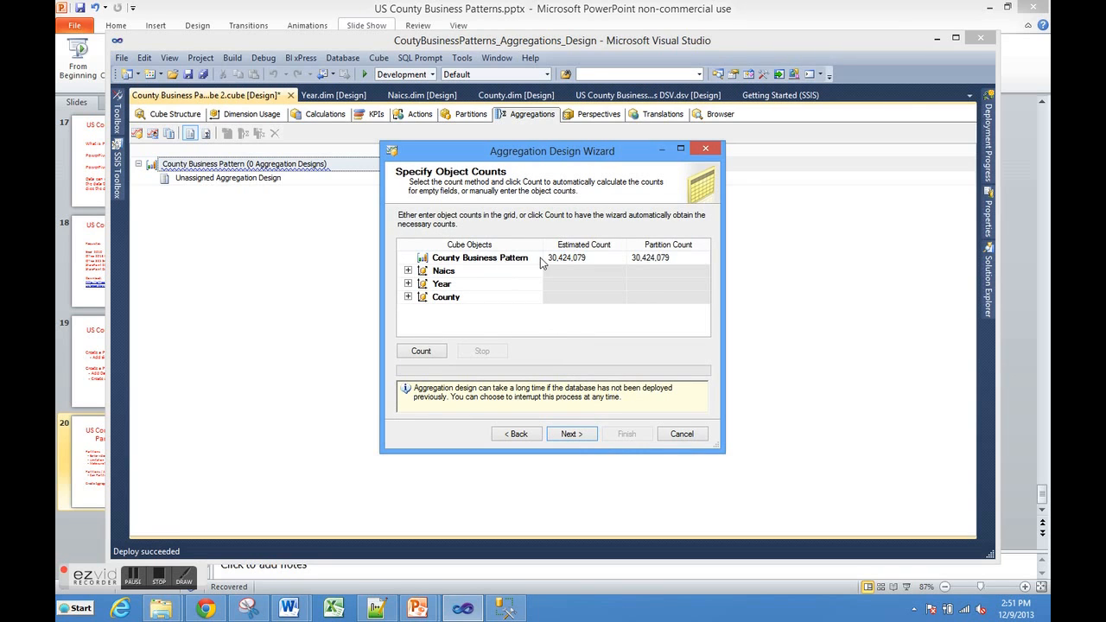
Step: Examine the estimated and partition counts of the attributes in the Naics, Year and County dimensions
click(407, 271)
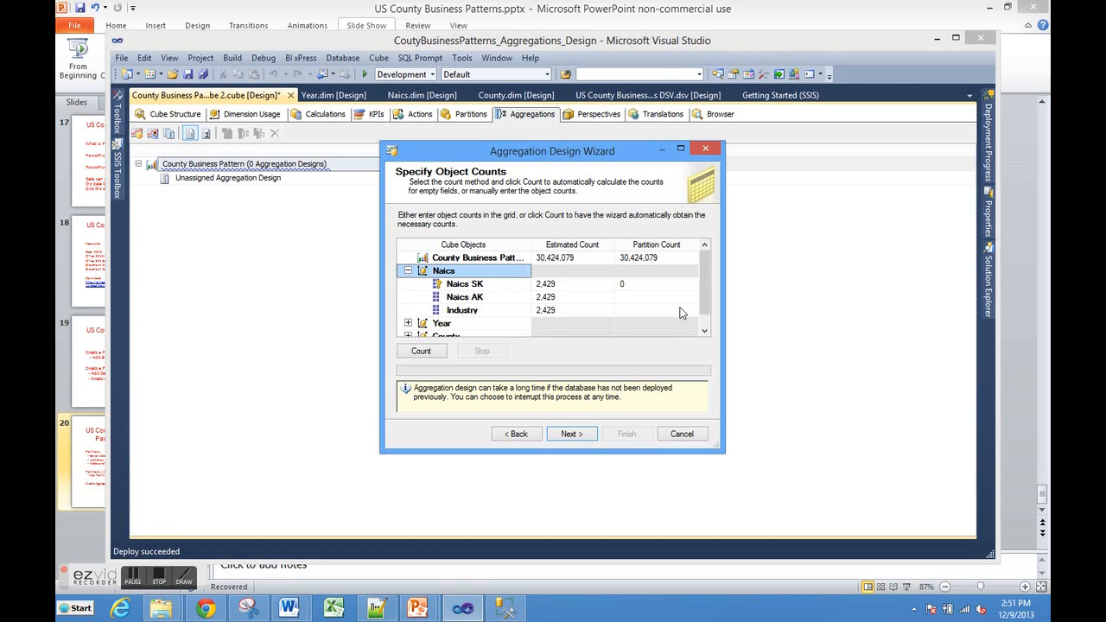
click(704, 331)
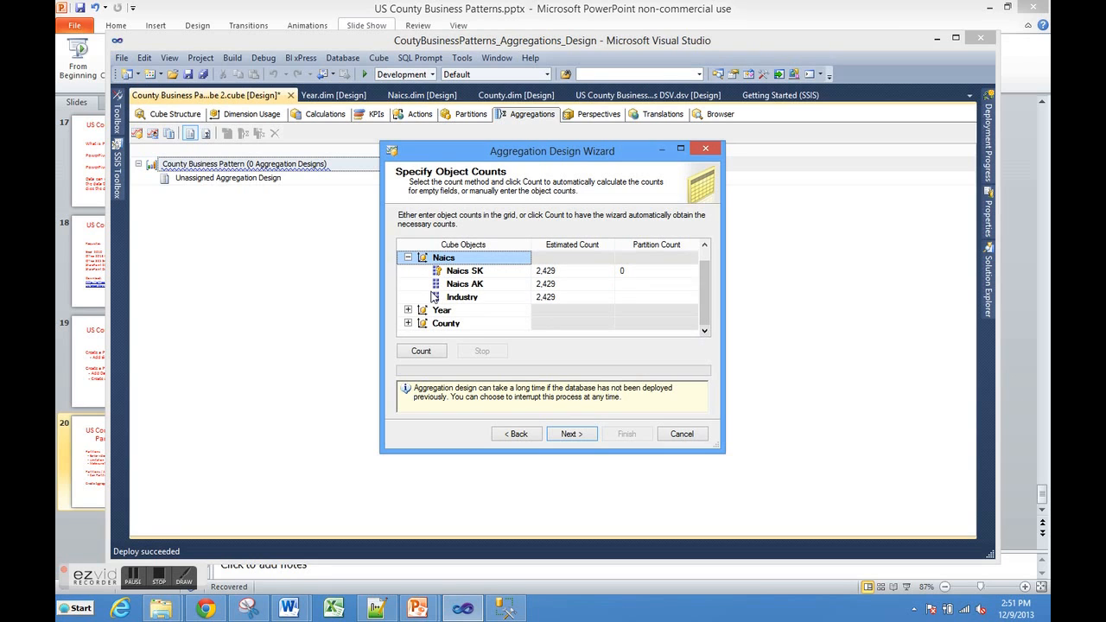
click(408, 310)
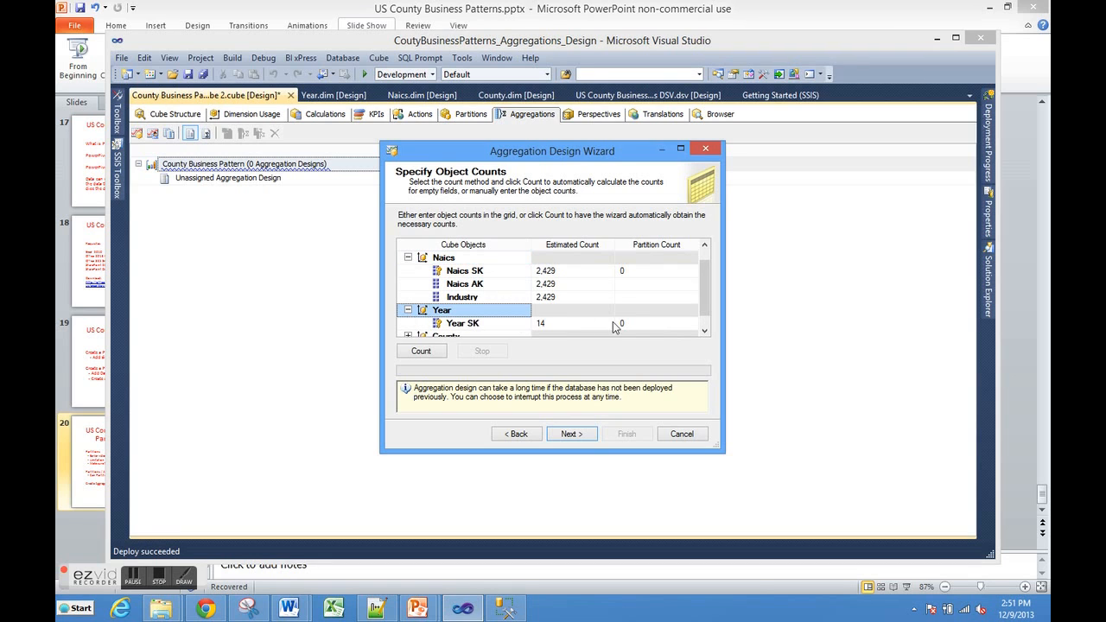
click(703, 330)
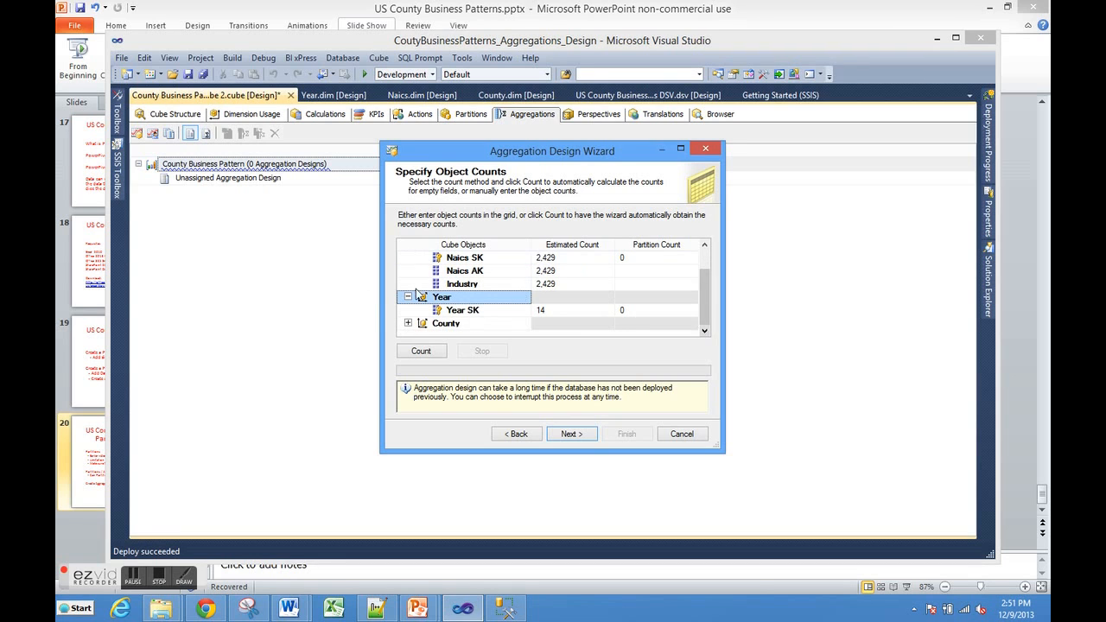
click(408, 323)
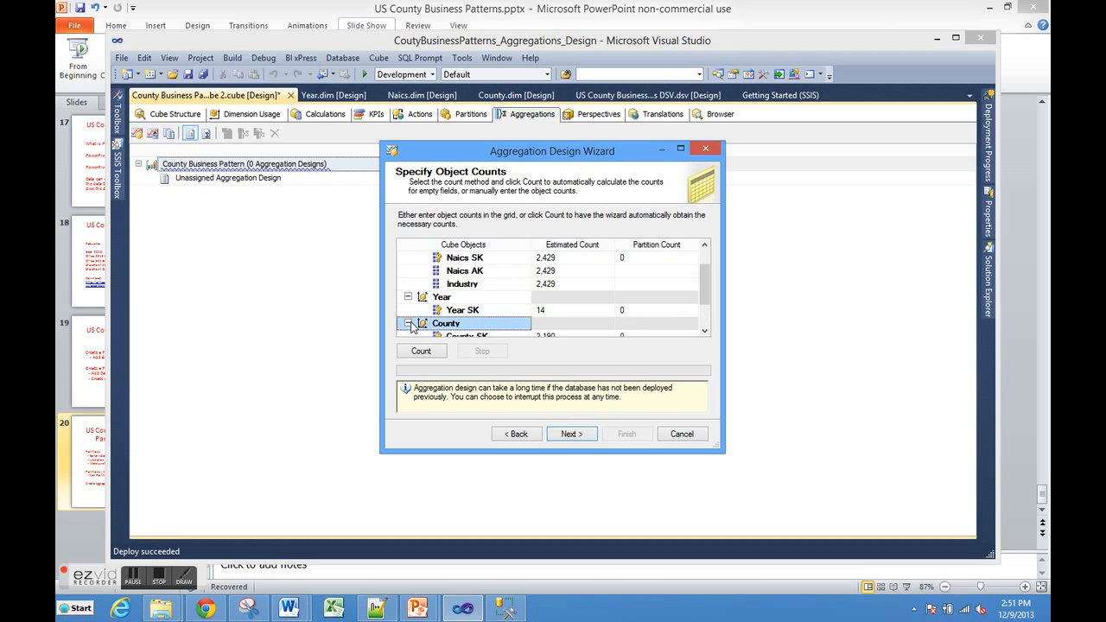
double_click(705, 332)
click(704, 333)
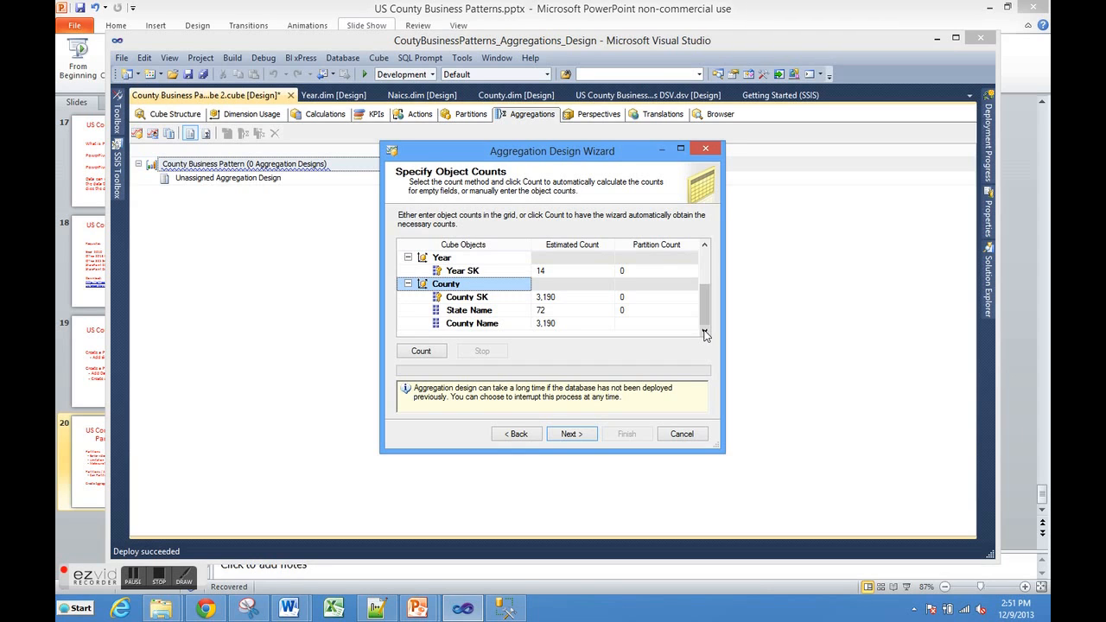
drag(705, 309, 707, 251)
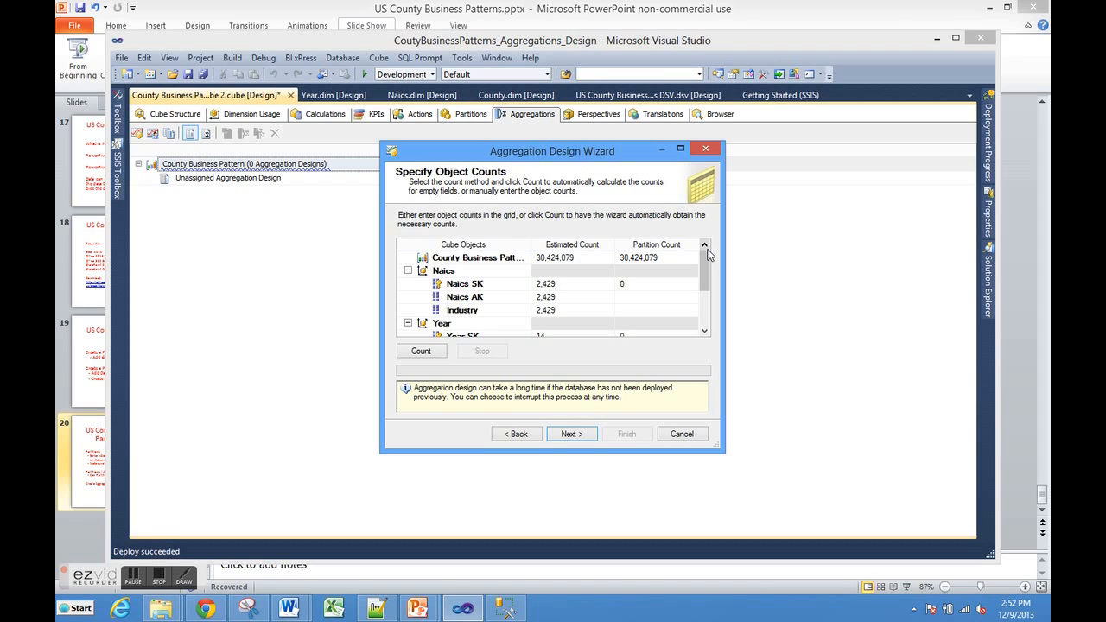
Step: Have the wizard count the cube objects automatically and continue to the aggregation options
click(583, 257)
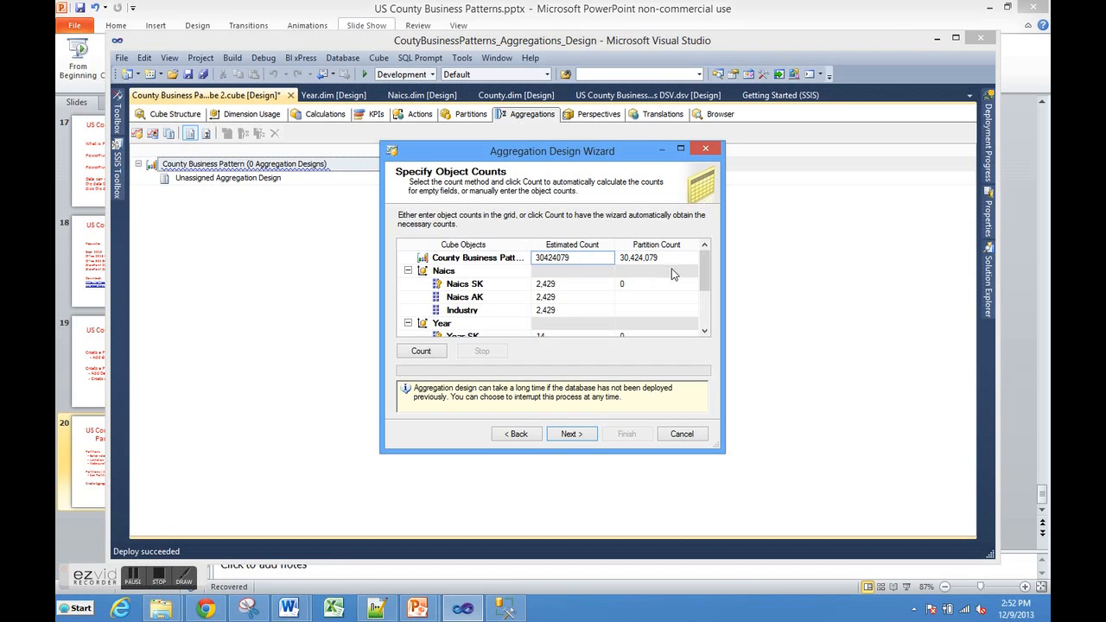
mouse_move(704, 273)
mouse_down()
mouse_move(705, 300)
mouse_move(708, 253)
mouse_up()
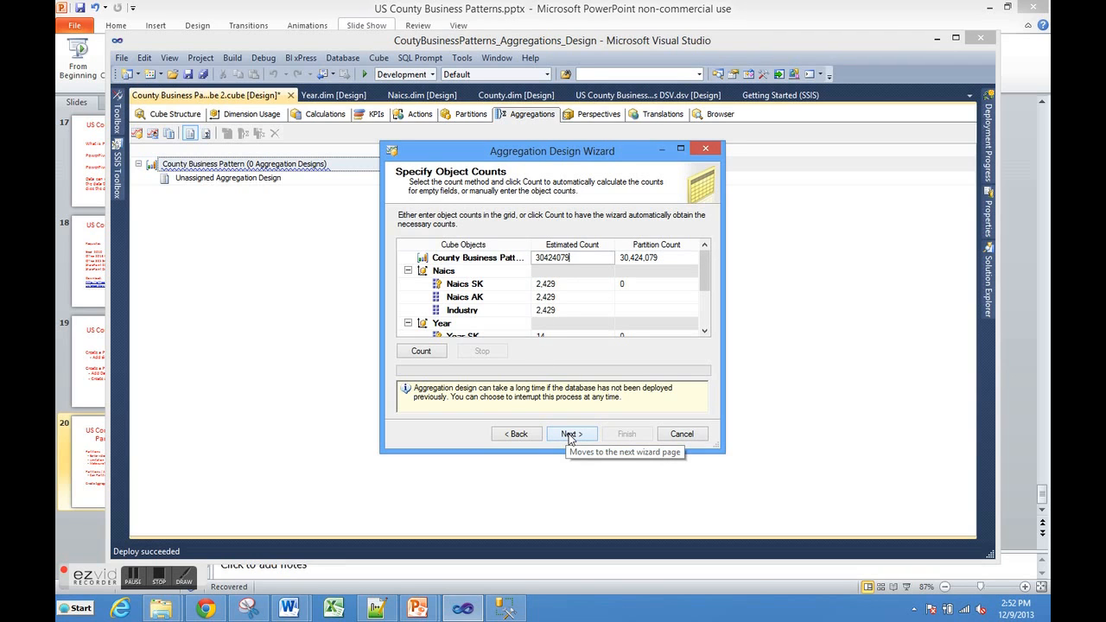
click(422, 351)
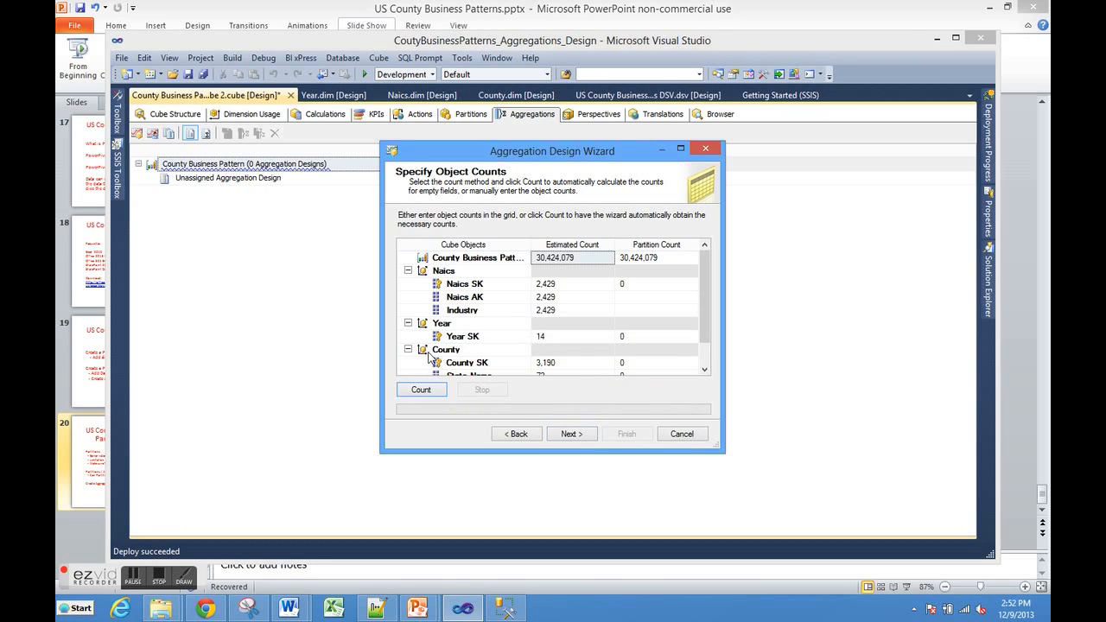
click(572, 433)
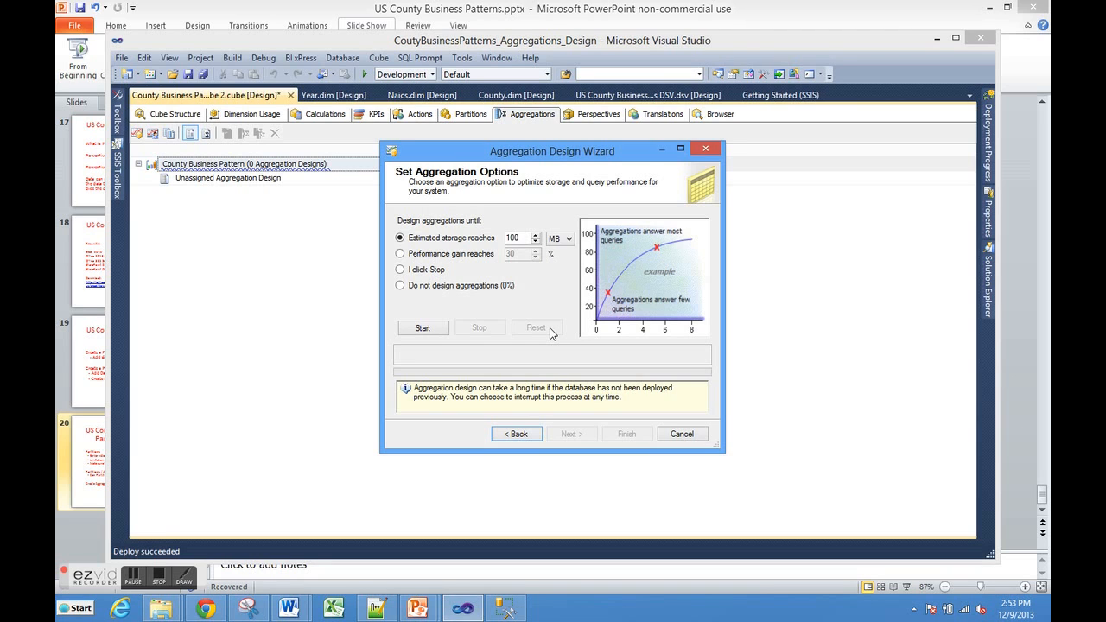
Step: Compare the stopping options, design aggregations with "I click Stop", and save them as AggregationDesign without processing
click(400, 253)
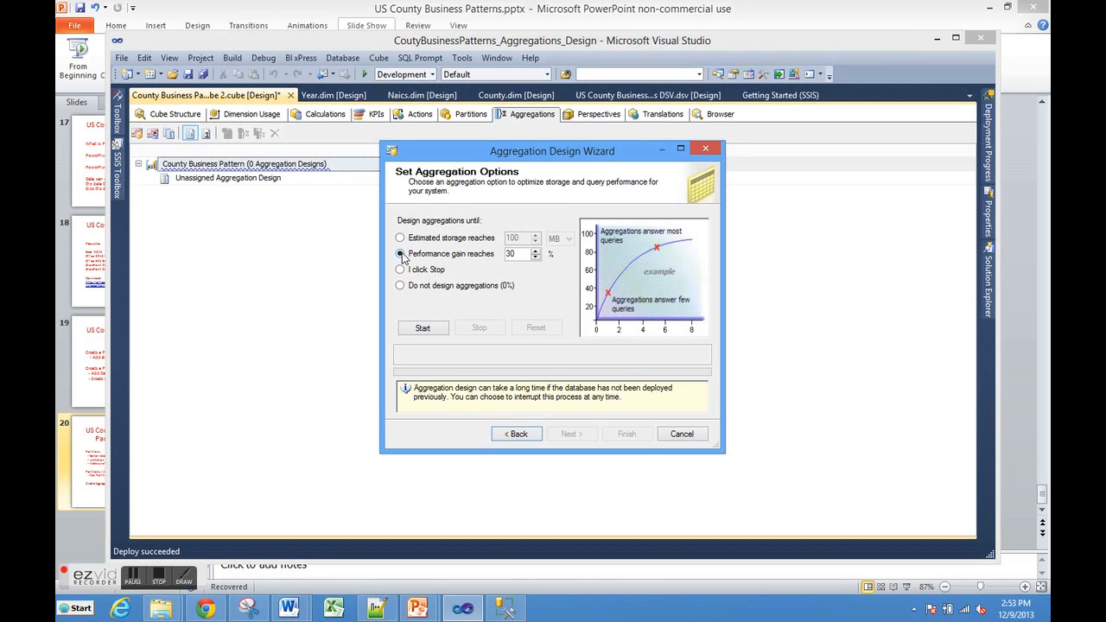
click(400, 270)
click(401, 286)
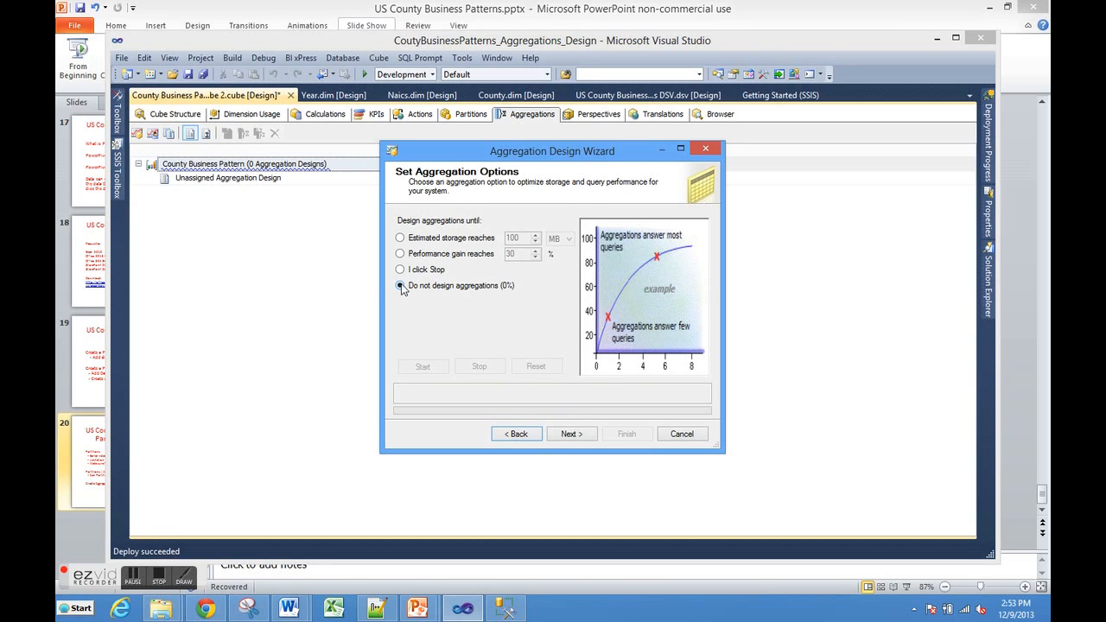
click(400, 271)
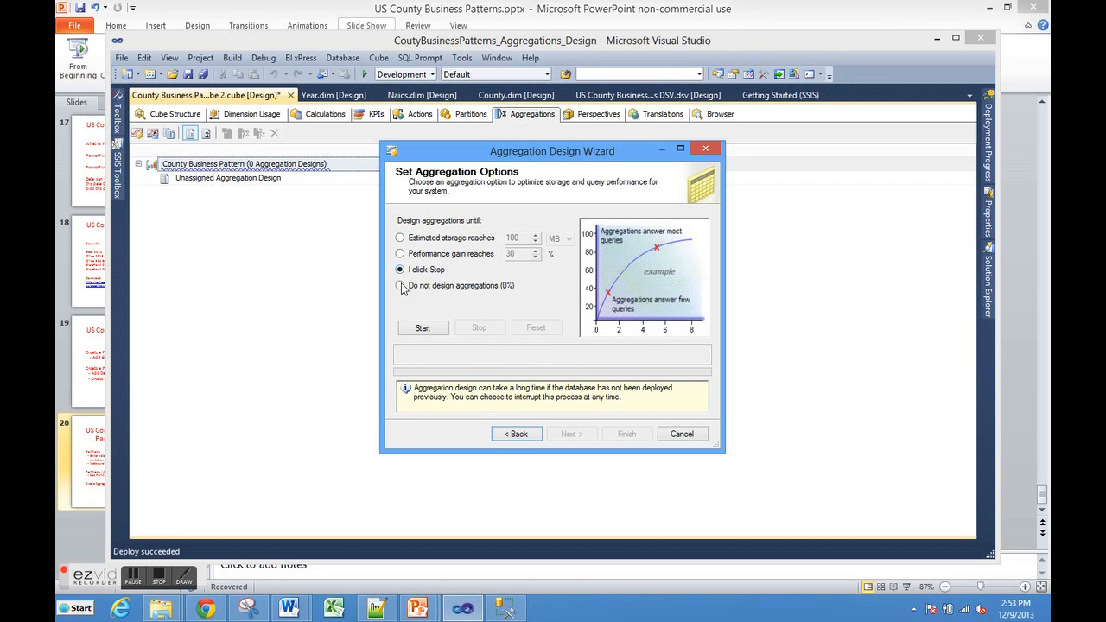
click(422, 328)
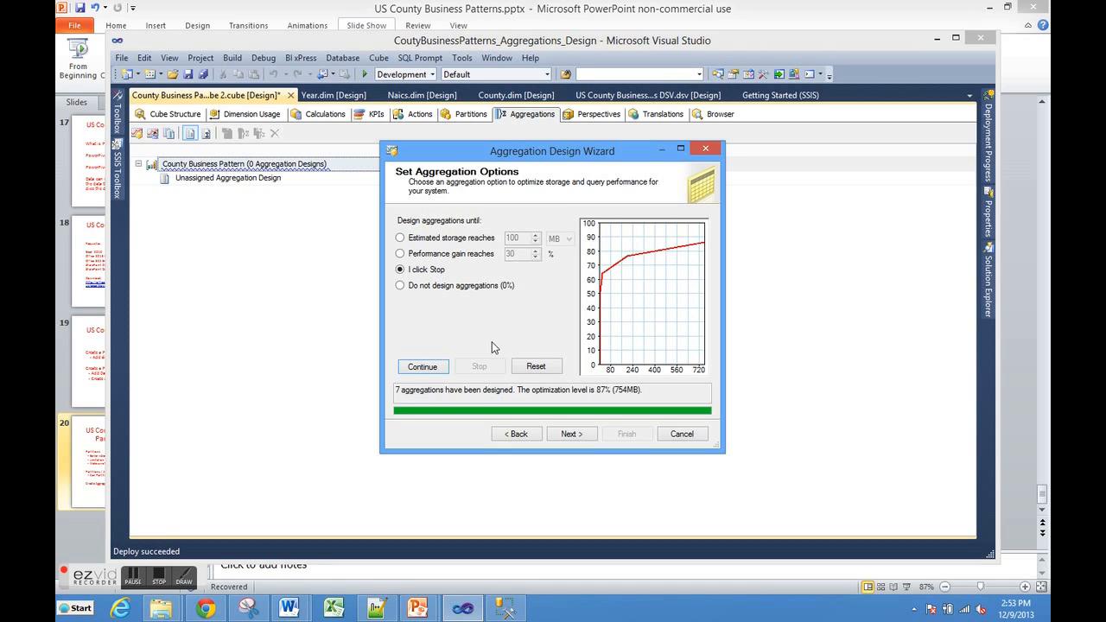
click(569, 434)
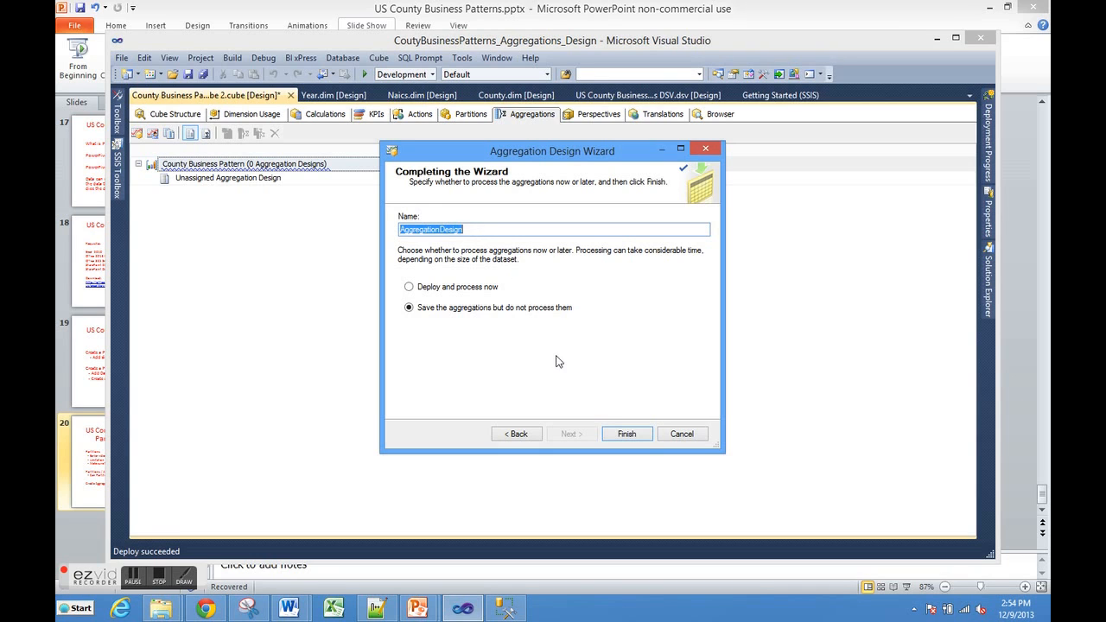
click(621, 438)
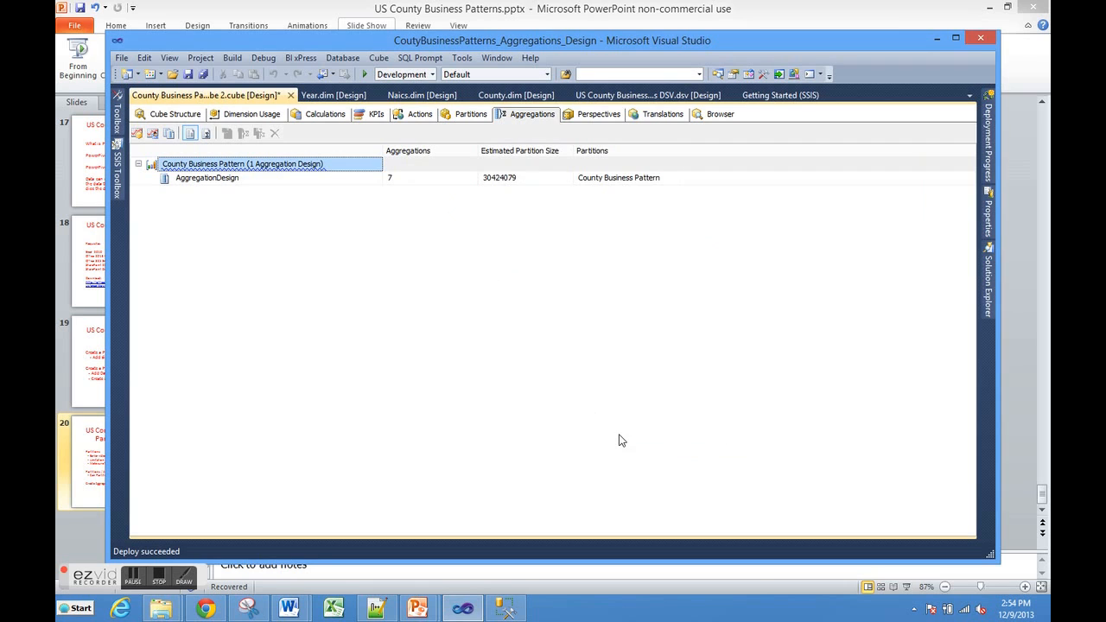
Step: Examine the individual aggregations of AggregationDesign in the advanced view, returning to the standard view at the end
click(207, 136)
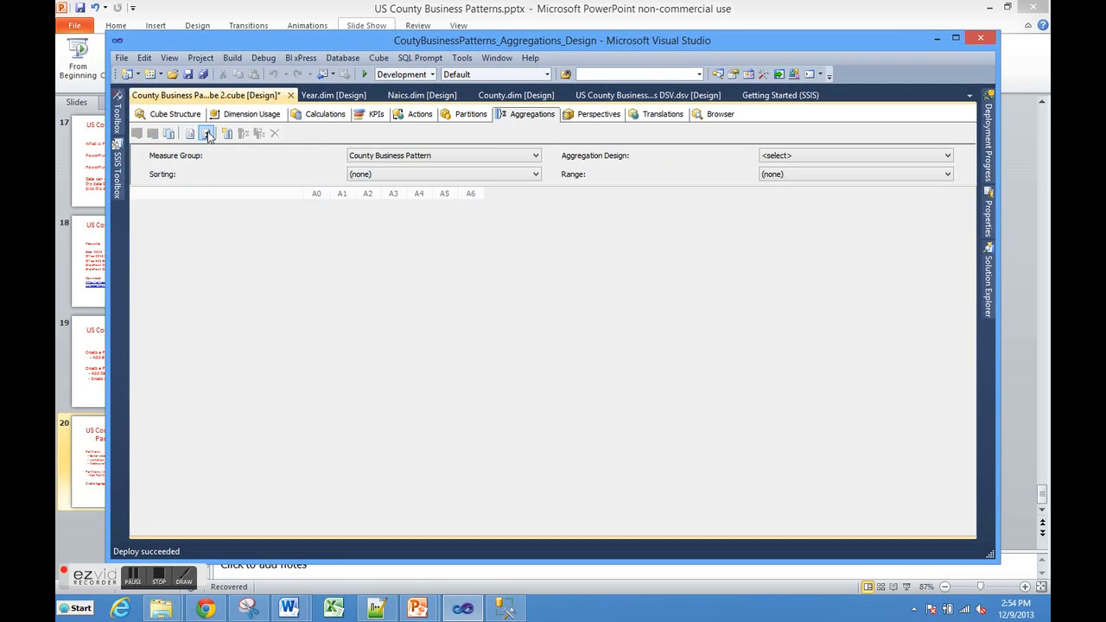
click(947, 156)
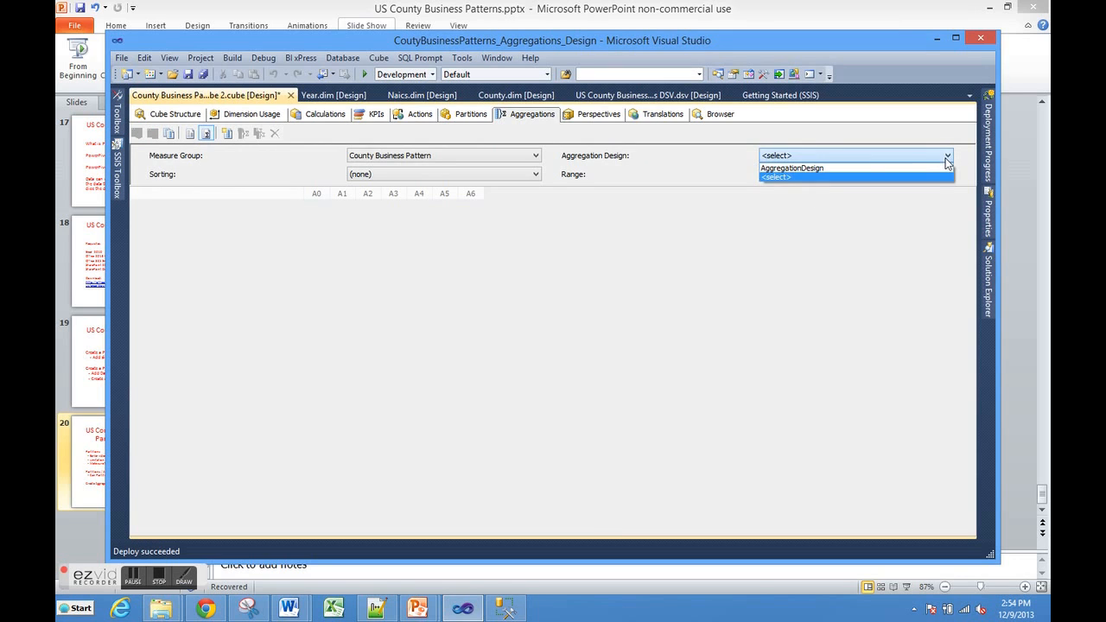
click(820, 169)
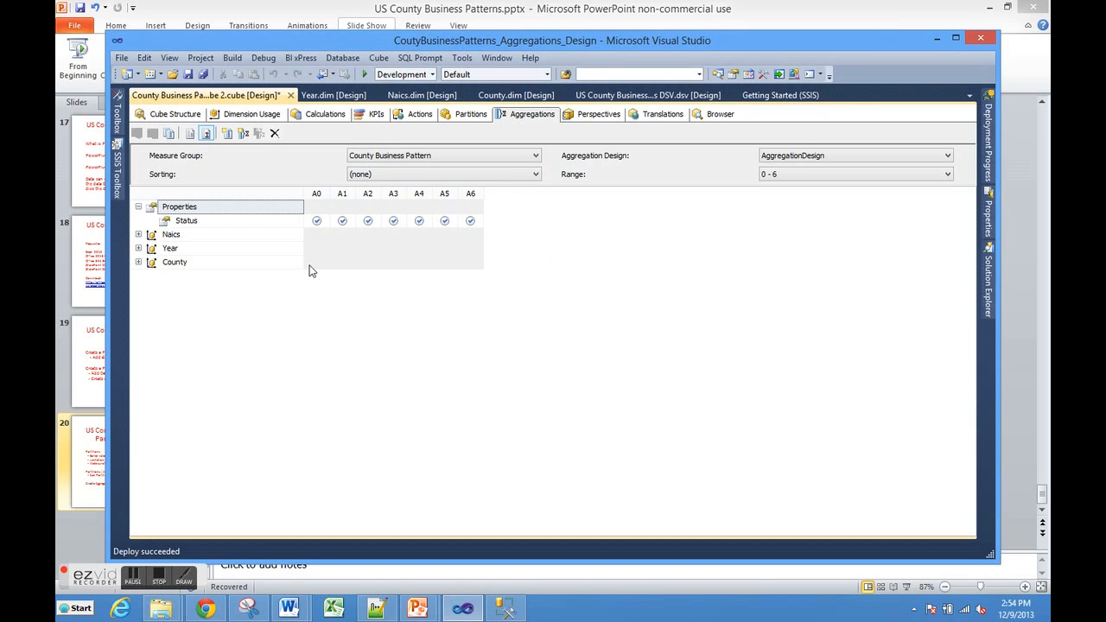
click(189, 134)
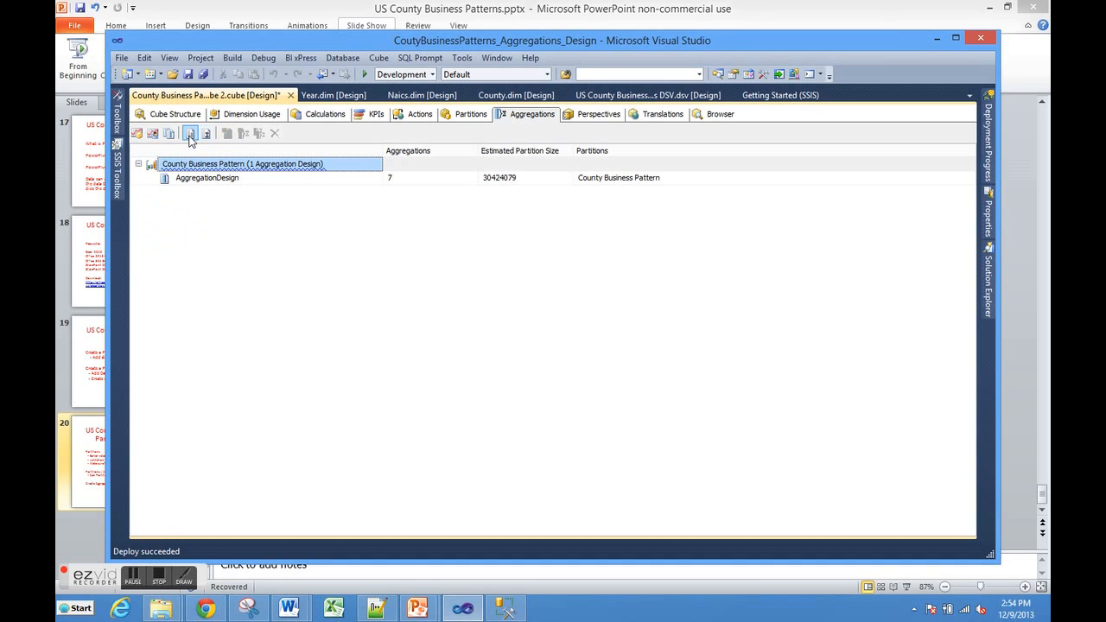
Step: Start a second aggregation design for County Business Pattern with Full usage for Naics SK and continue to the object counts
click(136, 134)
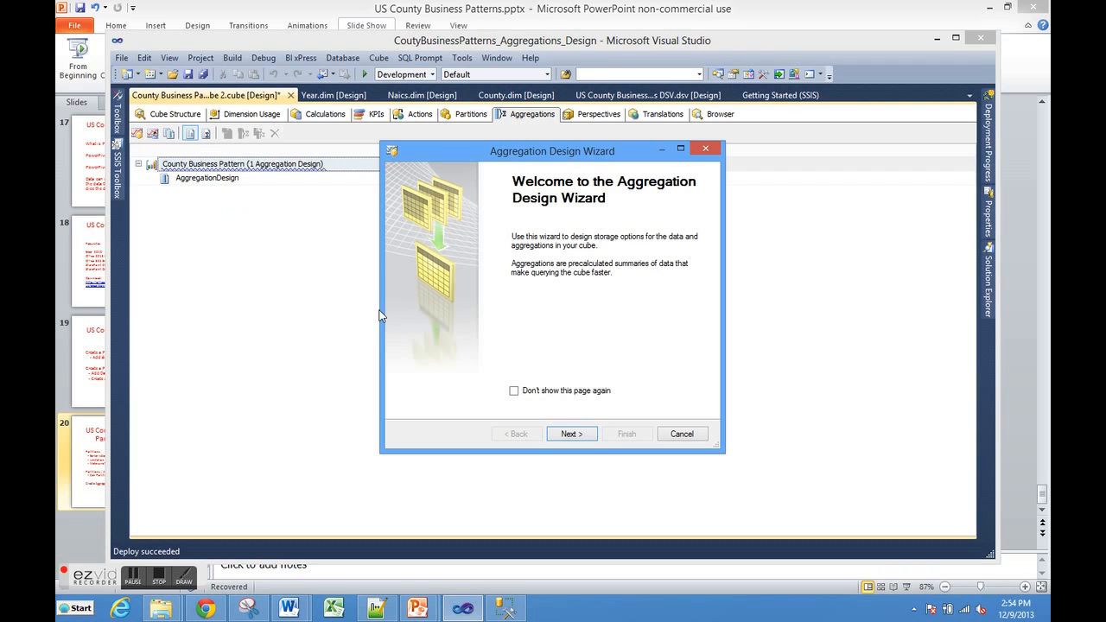
click(569, 434)
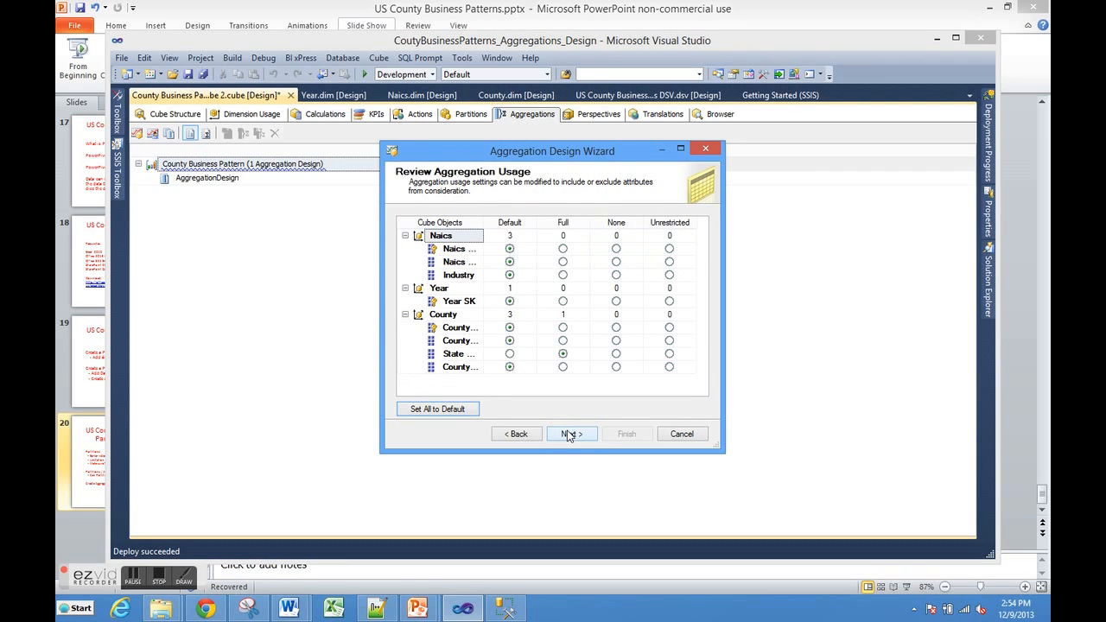
click(563, 249)
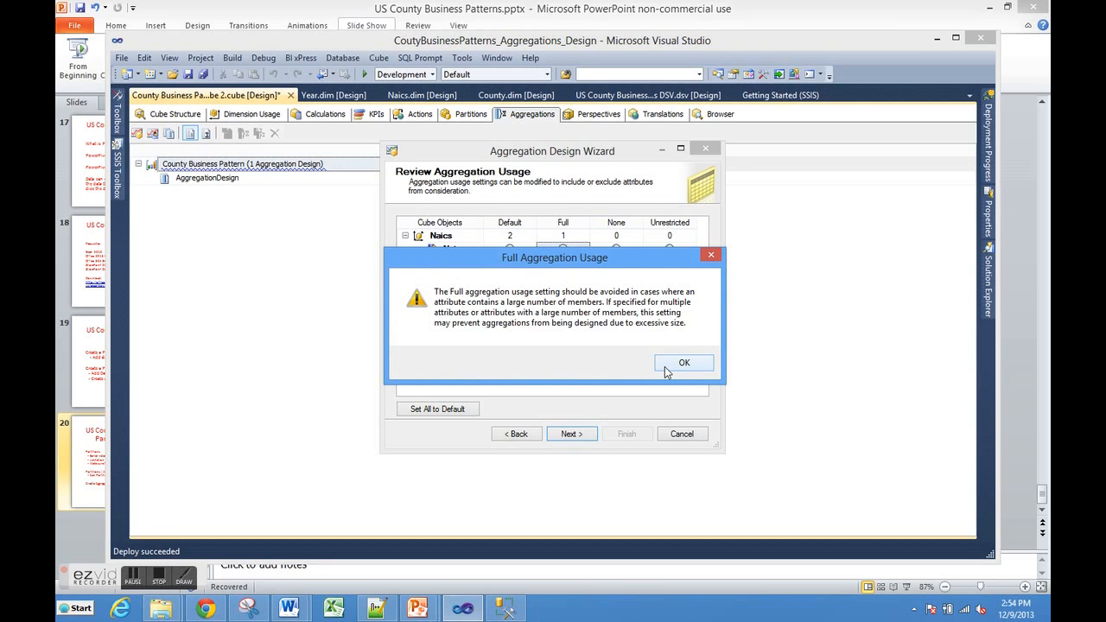
click(664, 364)
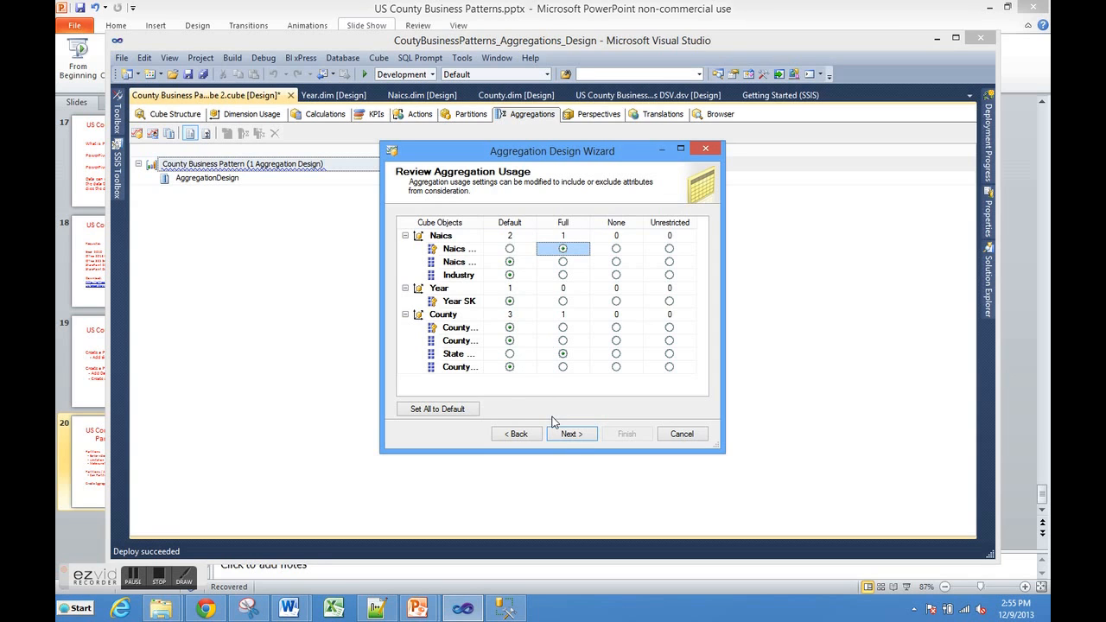
click(572, 433)
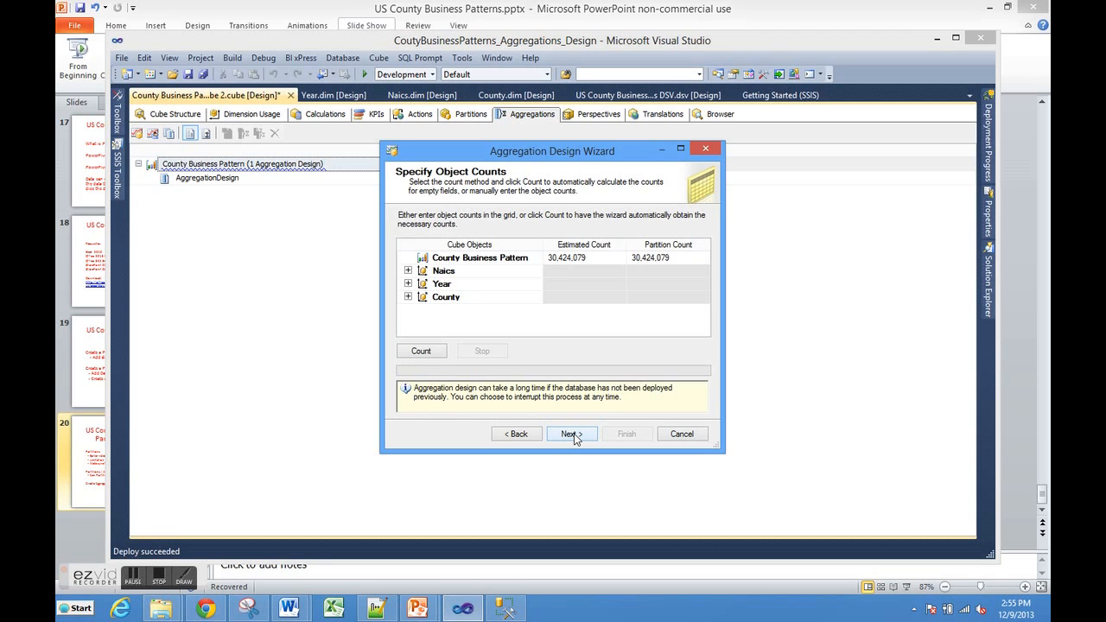
Step: Count the cube objects automatically, review the attribute counts of Naics, Year and County, and continue to the aggregation options
click(424, 351)
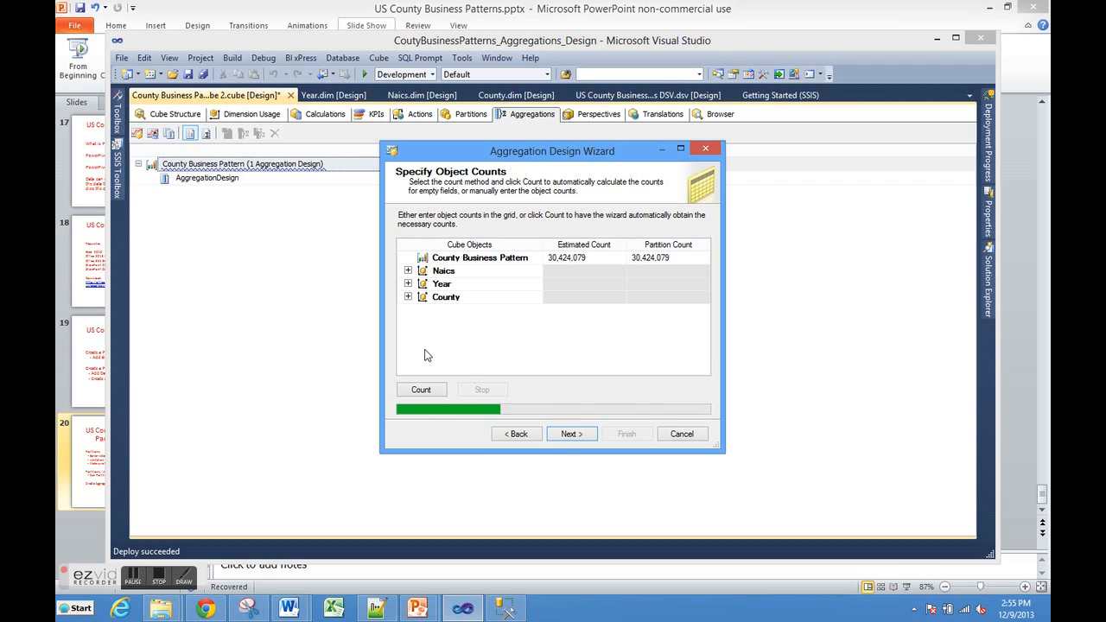
click(407, 270)
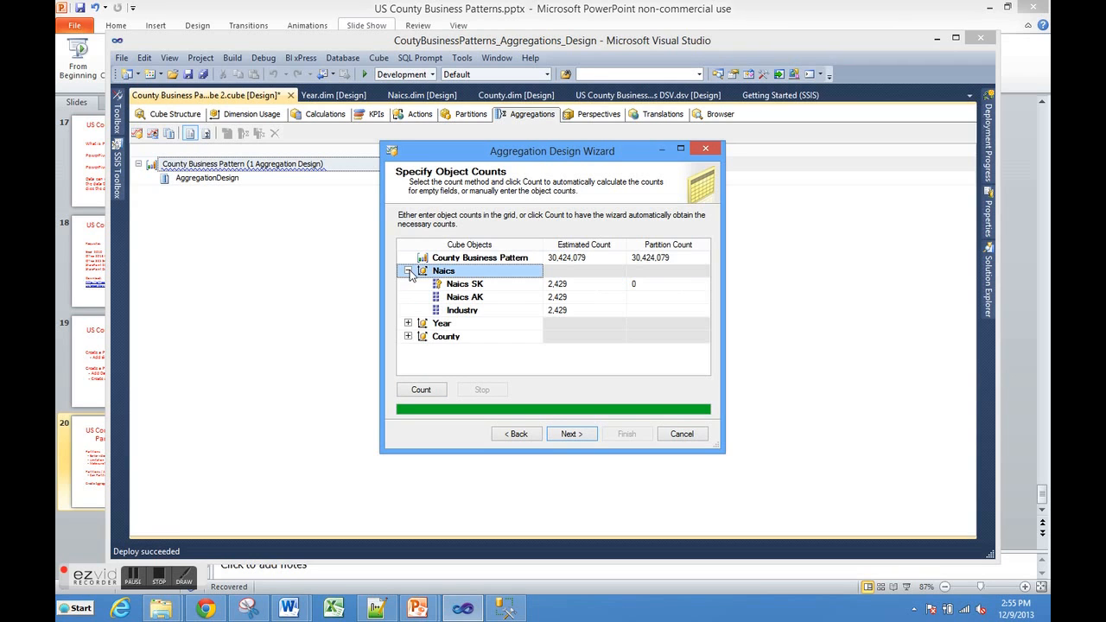
click(407, 323)
click(408, 349)
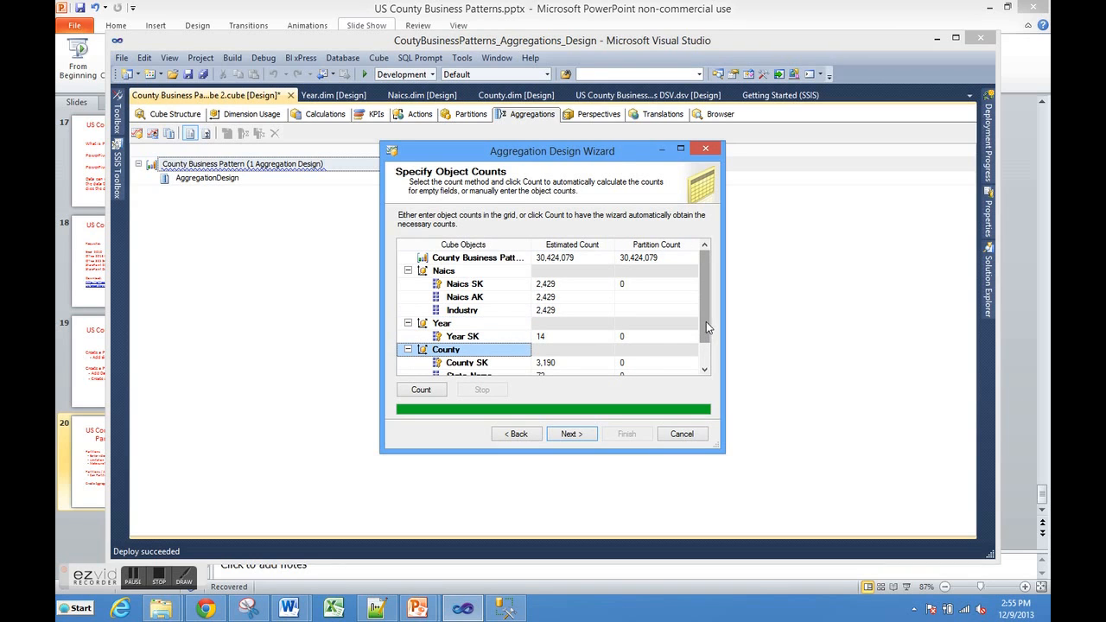
scroll(706, 326, down, 1)
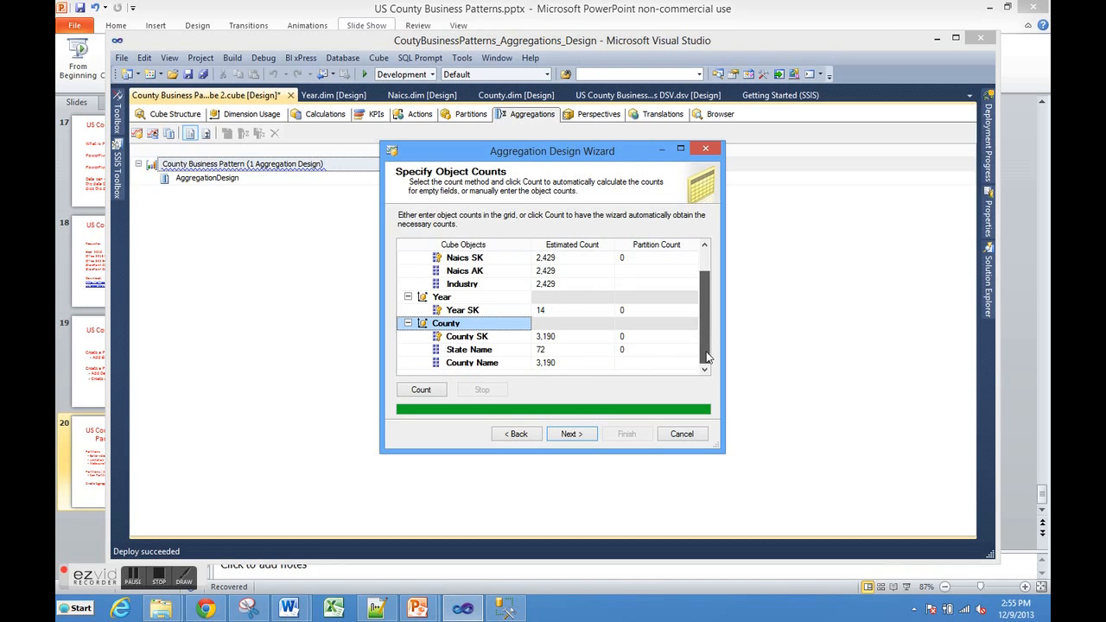
click(567, 435)
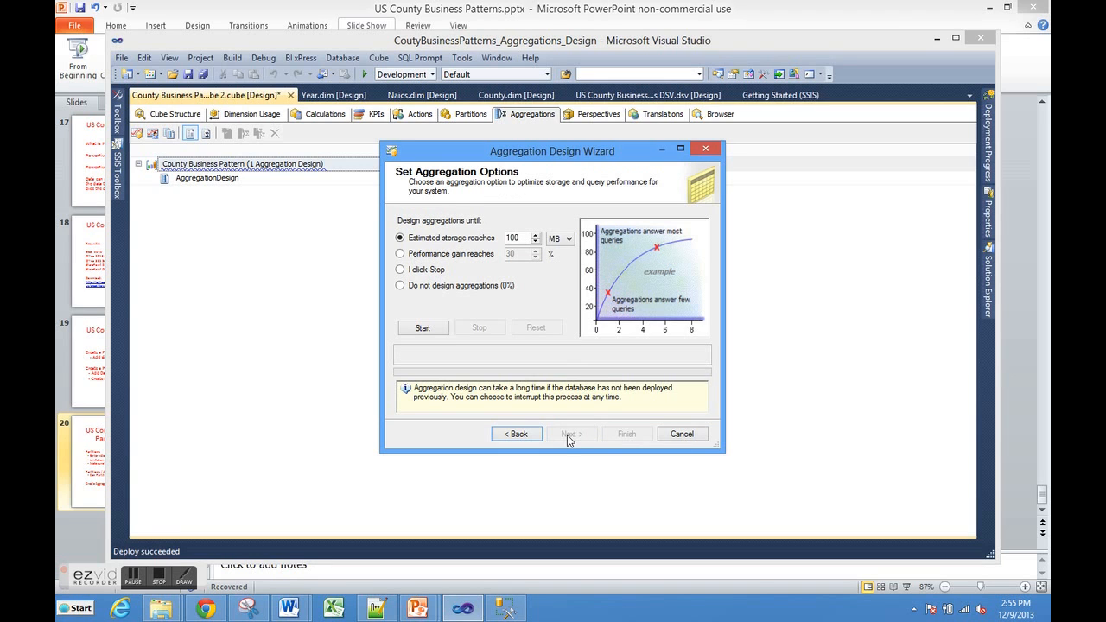
Step: Design aggregations until performance gain reaches 30% and save them as AggregationDesign 1 without processing
click(401, 255)
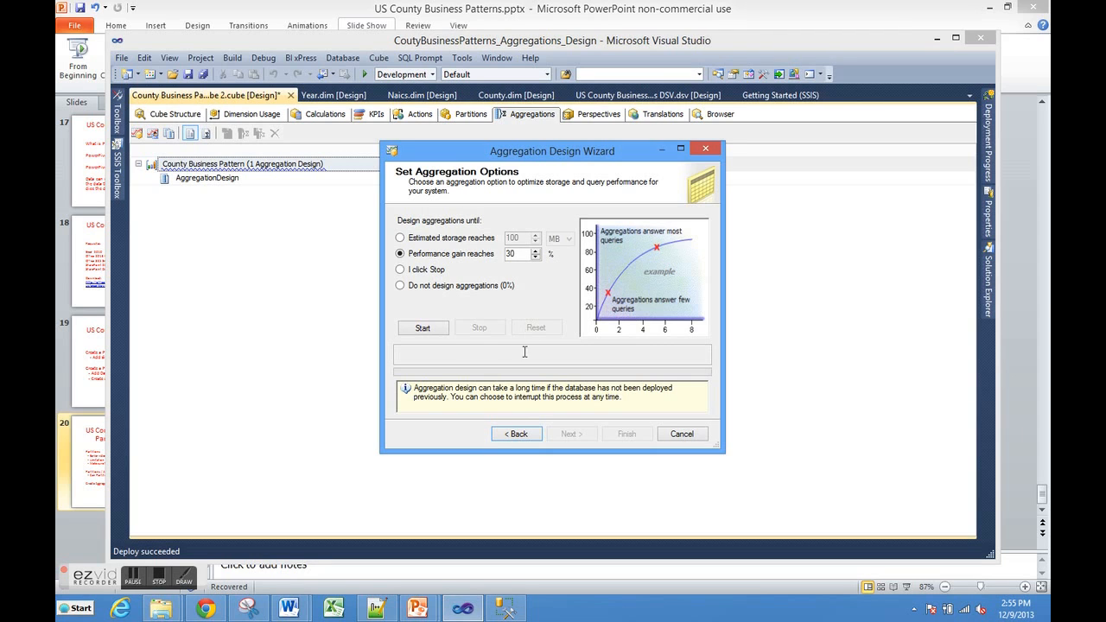
click(434, 334)
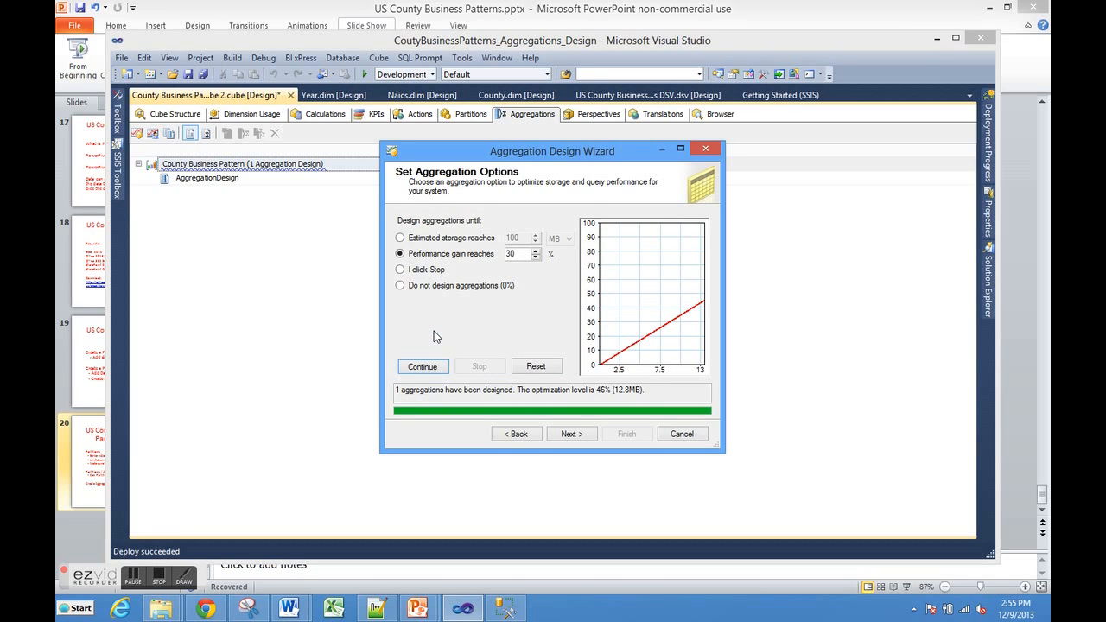
click(567, 434)
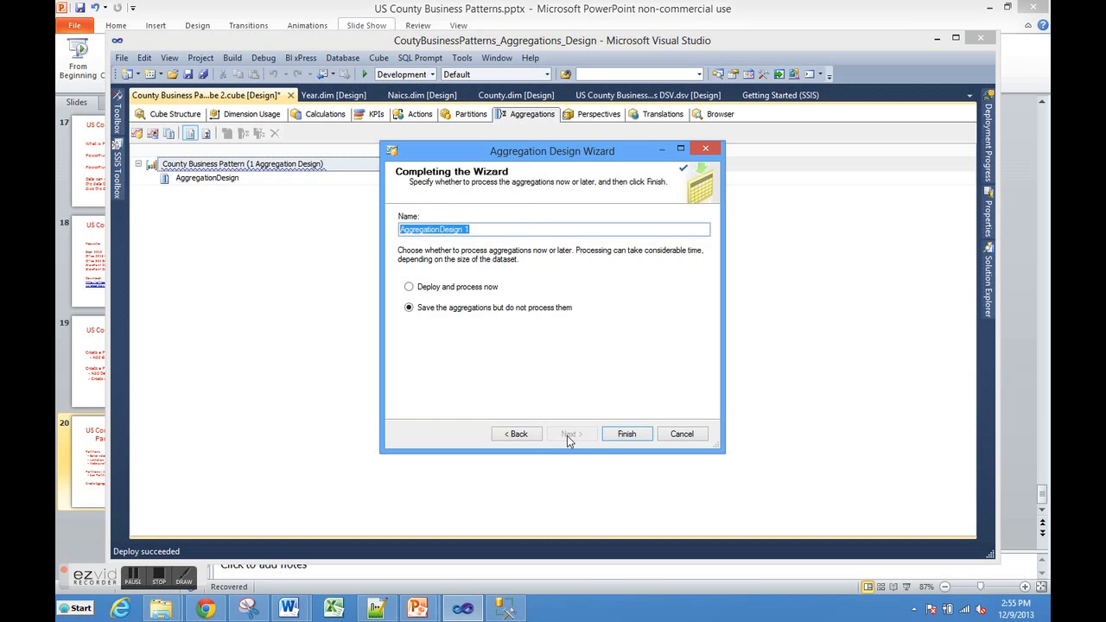
click(616, 439)
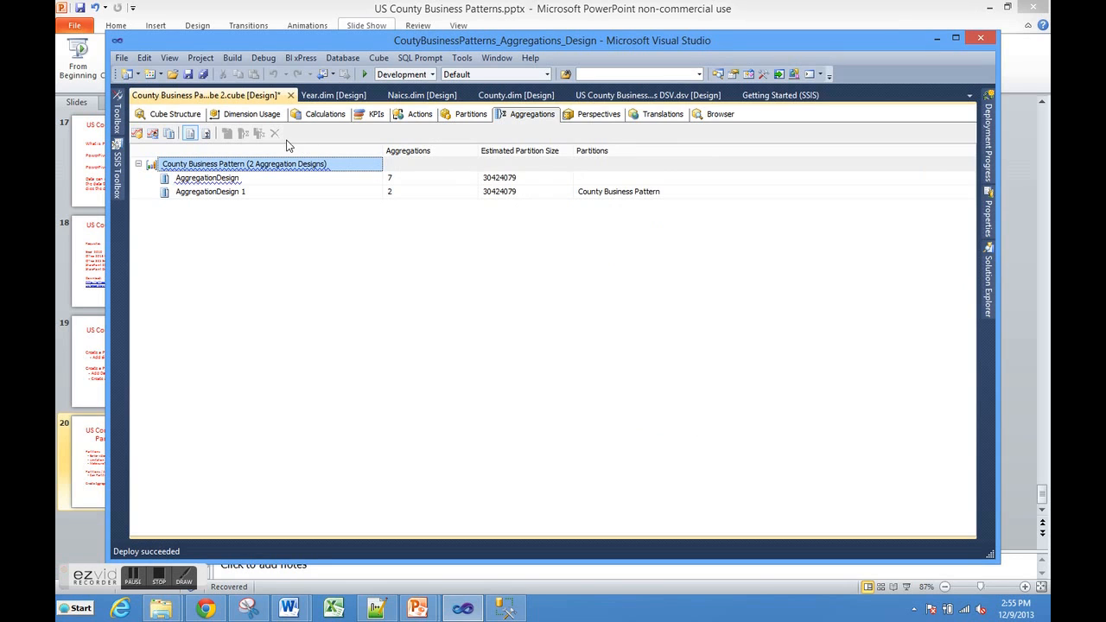
Step: Compare the aggregations of AggregationDesign 1 with those of AggregationDesign in the advanced view
click(207, 135)
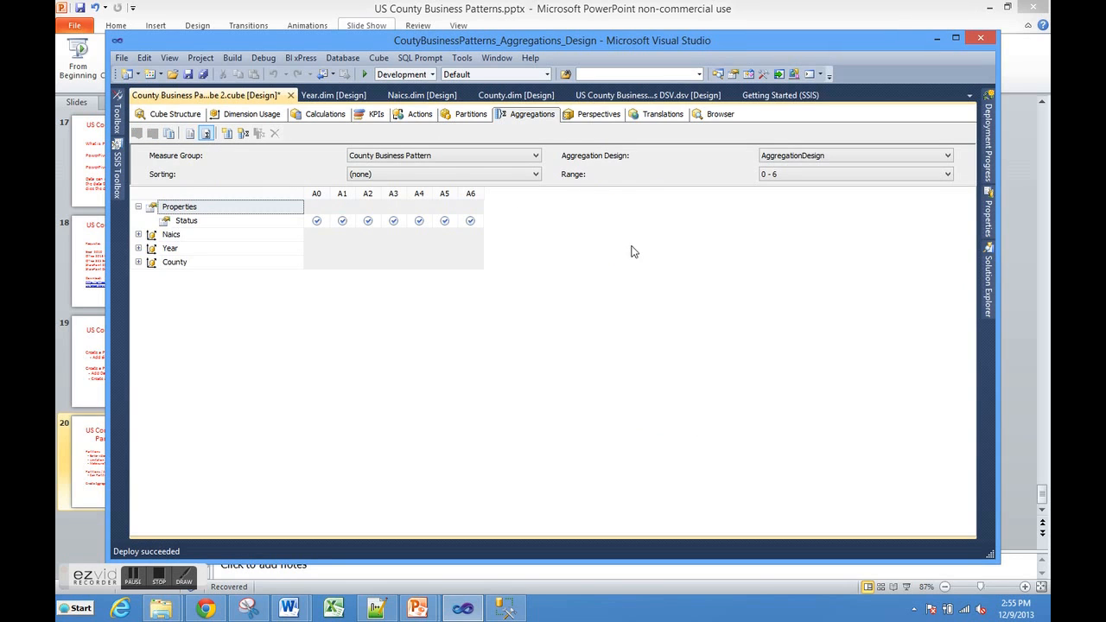
click(945, 156)
click(838, 178)
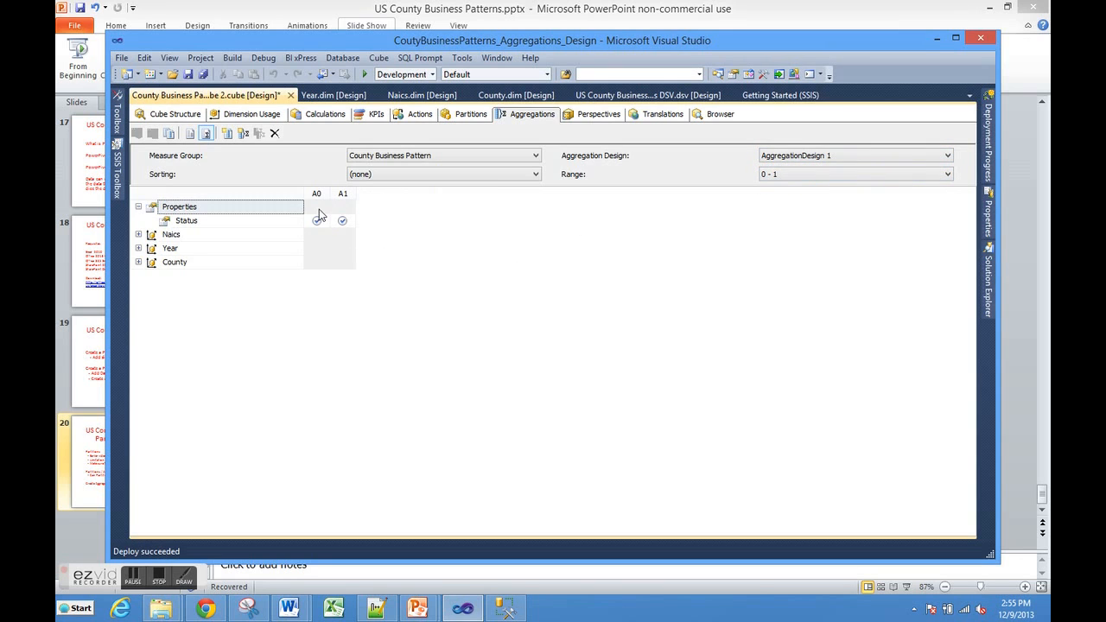
click(947, 157)
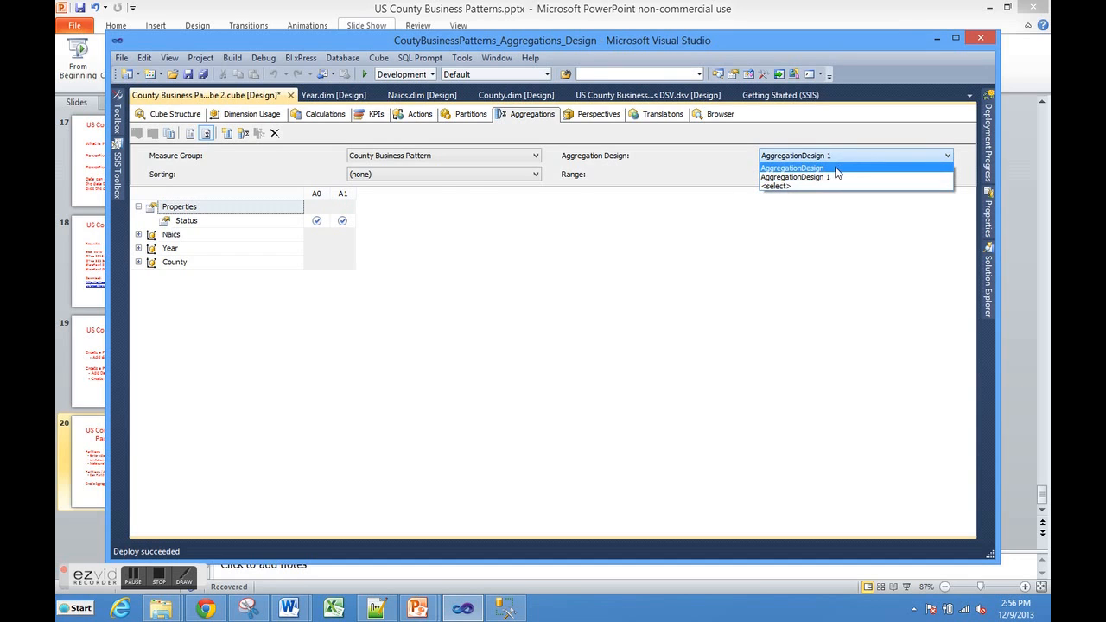
click(842, 168)
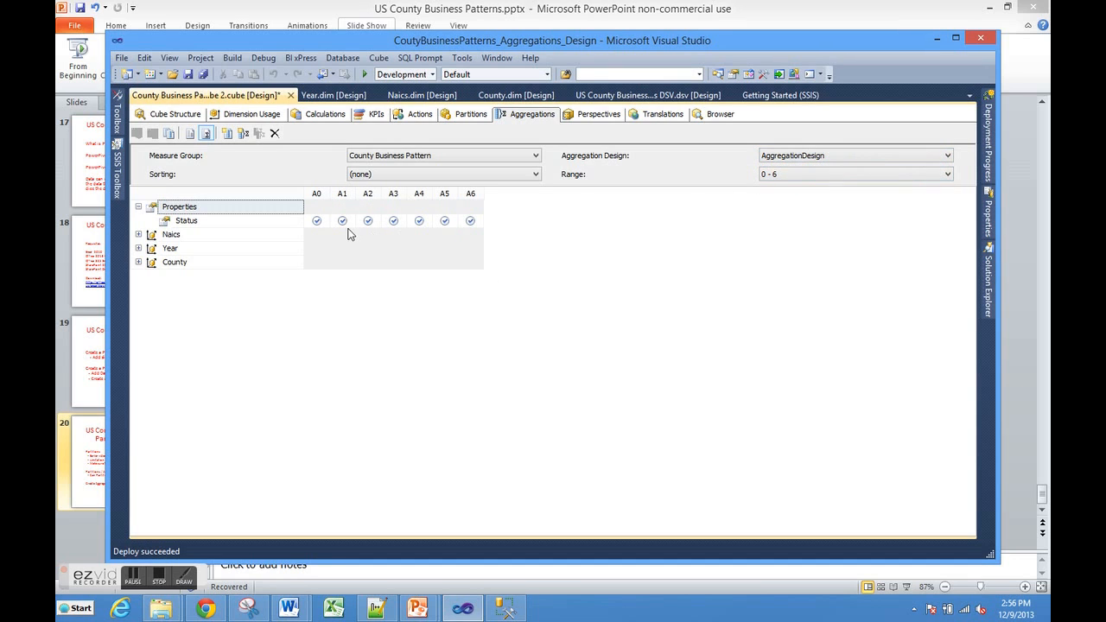
Step: Check which aggregation design the County Business Pattern partition uses and return to the cube's aggregations
click(473, 117)
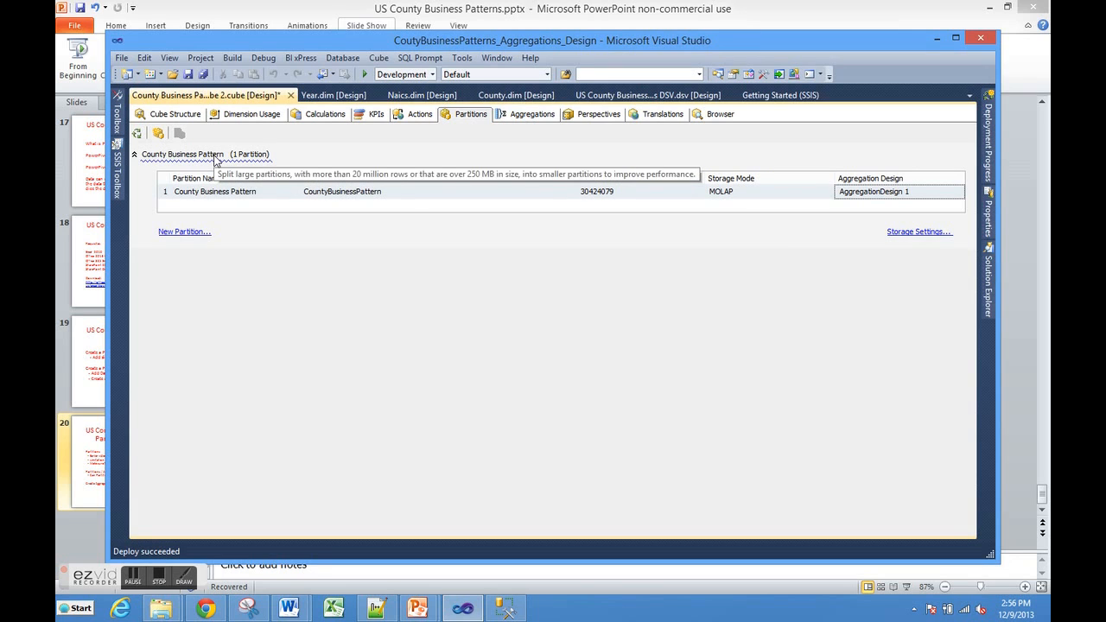
click(243, 198)
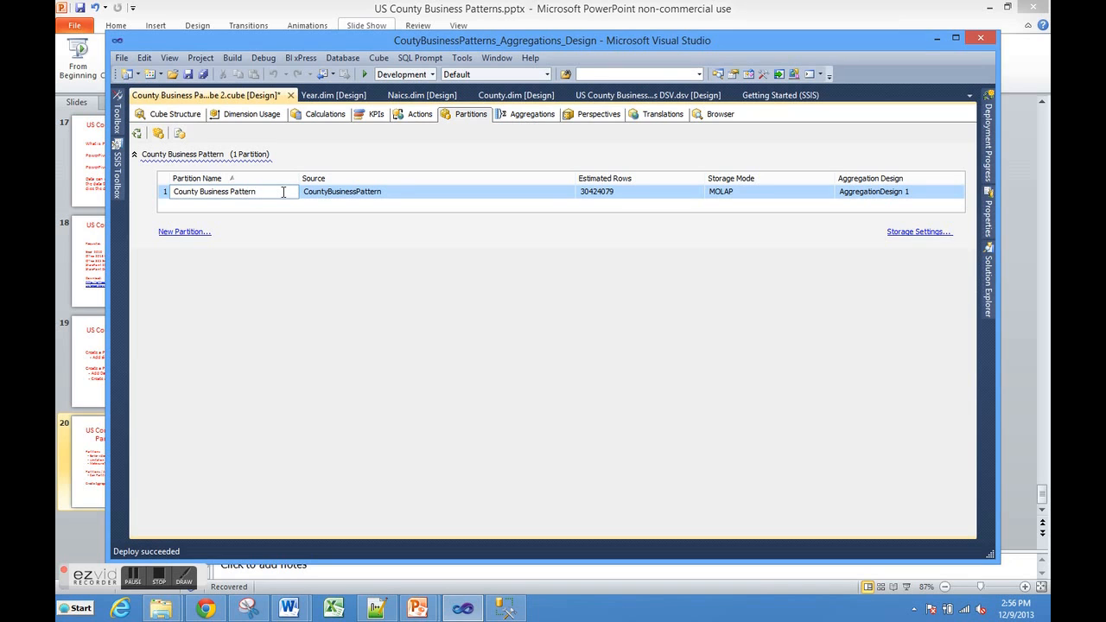
click(530, 114)
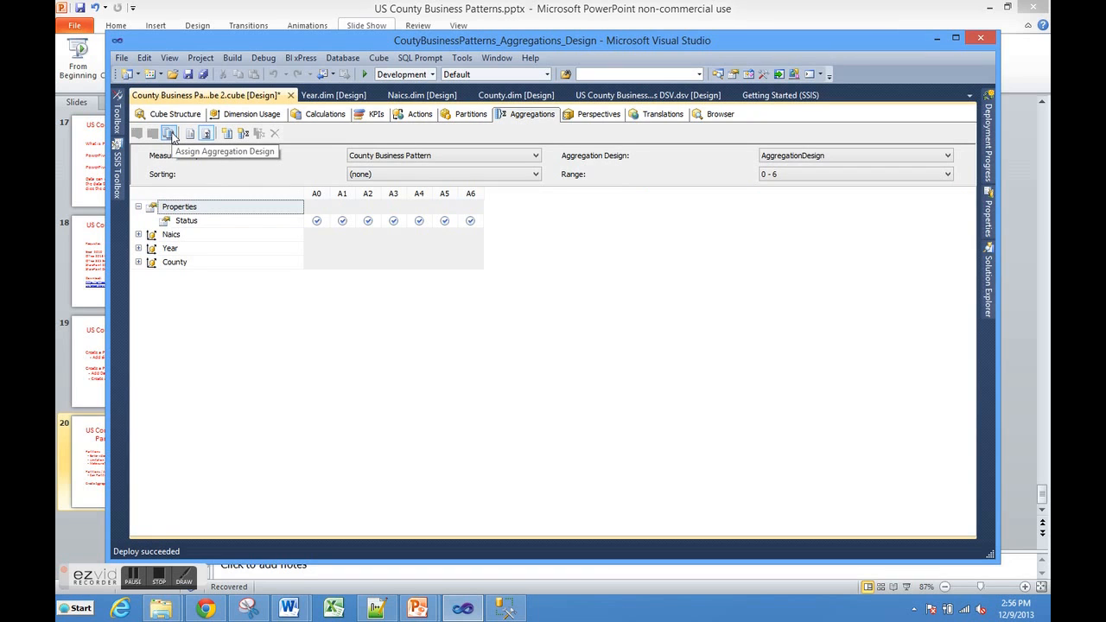
Step: Assign AggregationDesign to the County Business Pattern partition and reopen the assignment dialog to verify it
click(170, 134)
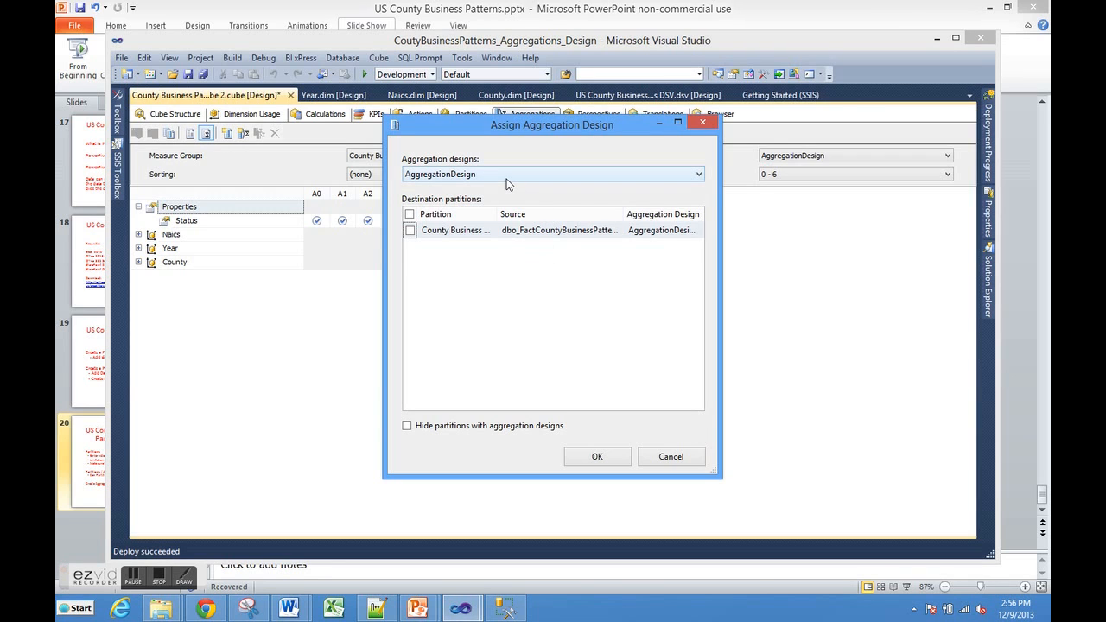
click(410, 232)
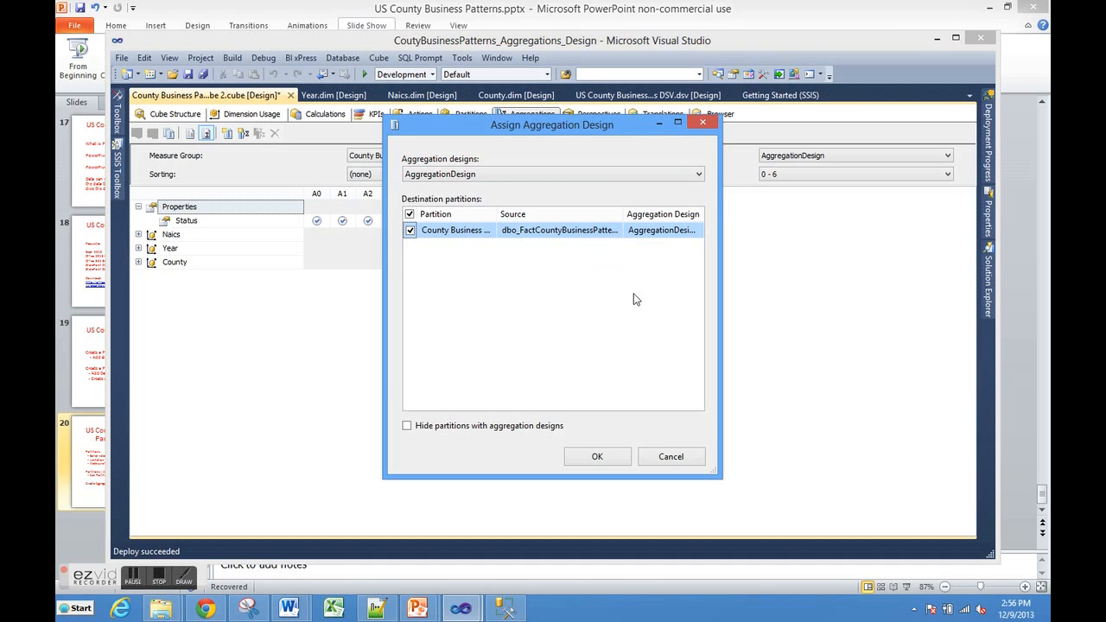
click(588, 462)
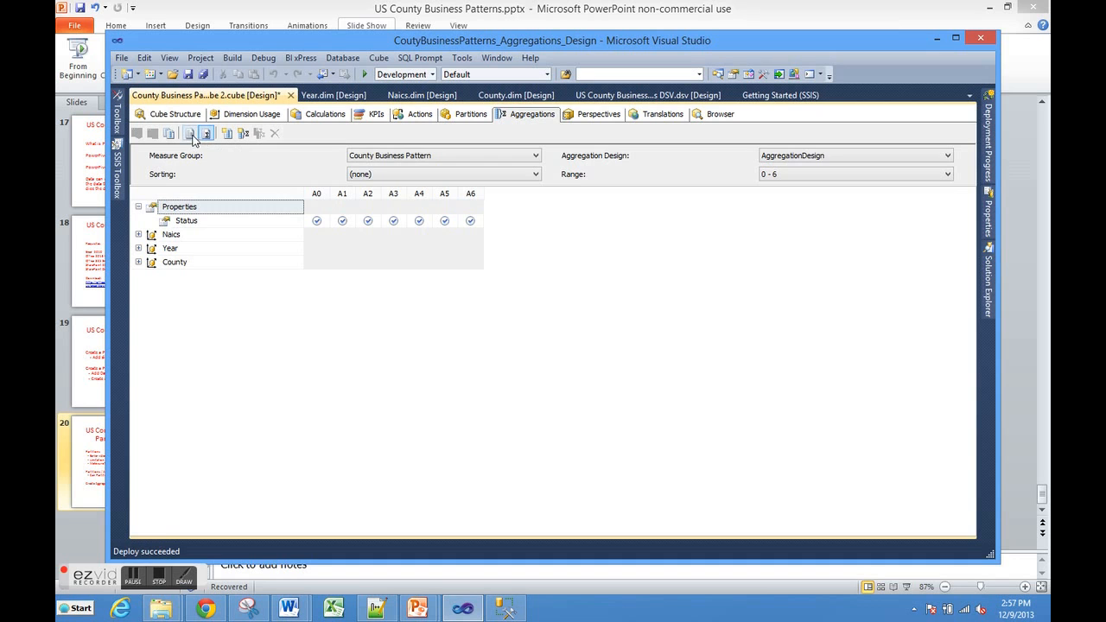
click(171, 135)
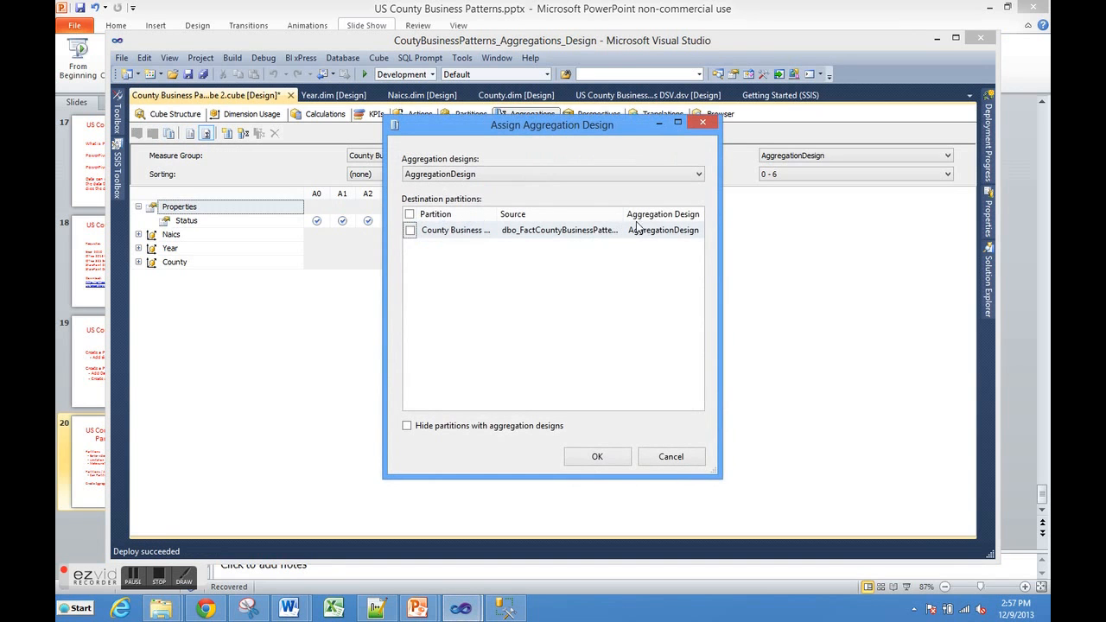
Step: Assign AggregationDesign 1 to the County Business Pattern partition and verify the assignment in the cube's partition list
click(696, 176)
click(504, 212)
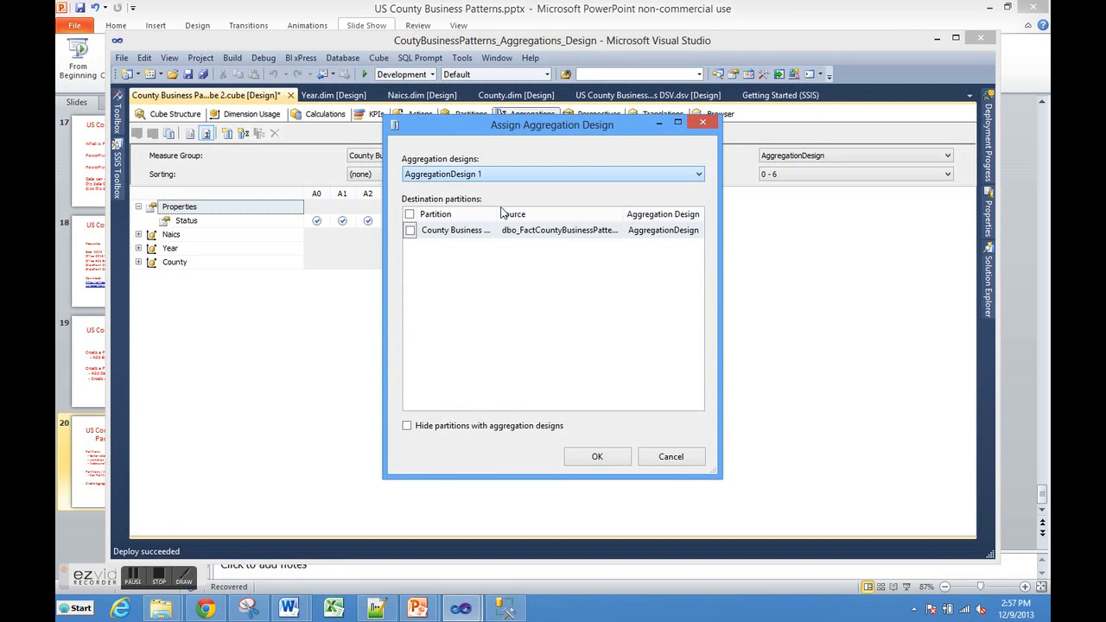
click(409, 231)
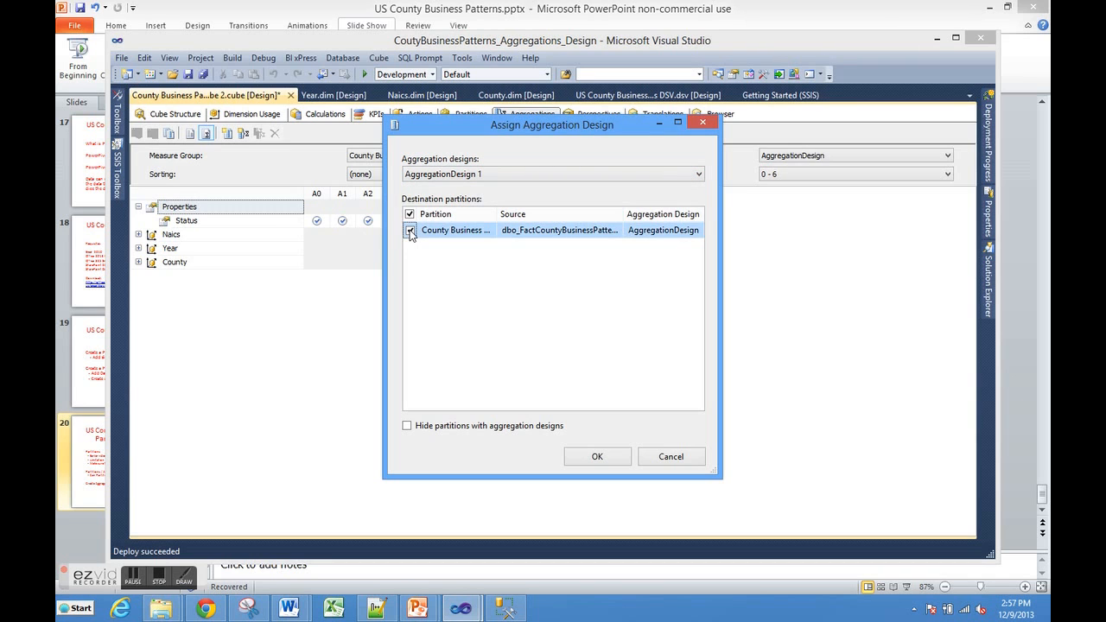
click(588, 454)
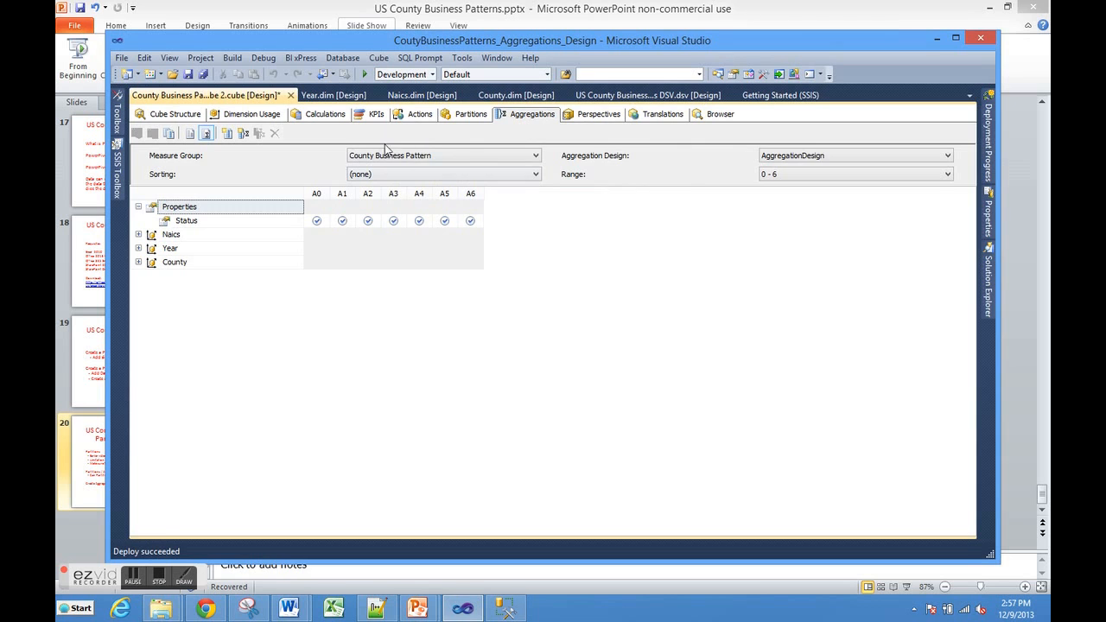
click(467, 119)
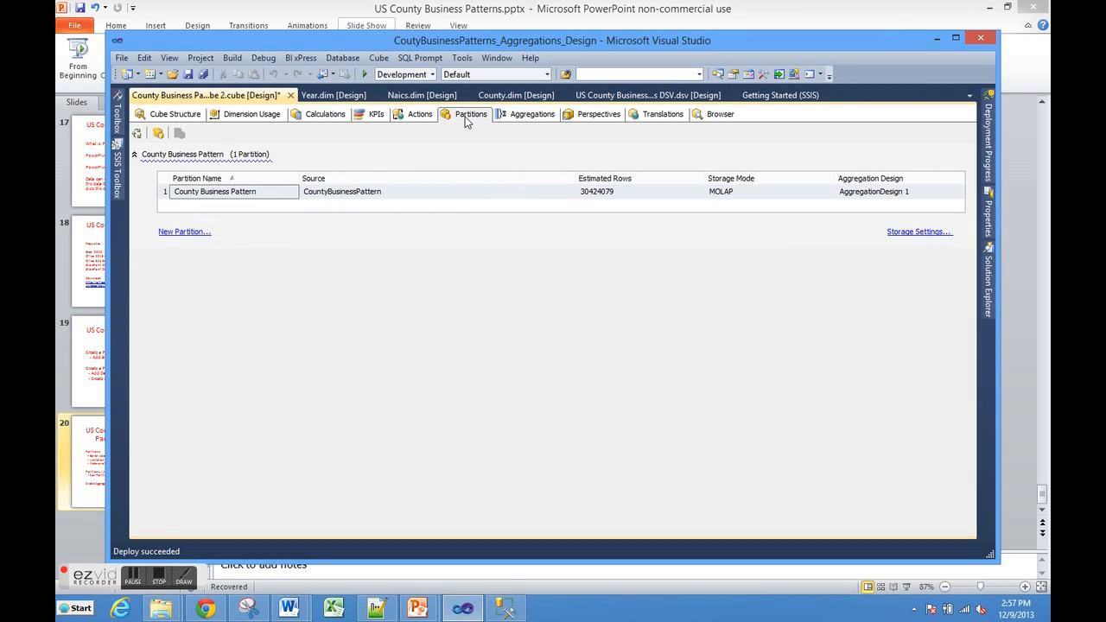
Step: Show the cube's aggregations in the standard view and assign AggregationDesign to the County Business Pattern partition from its row
click(529, 119)
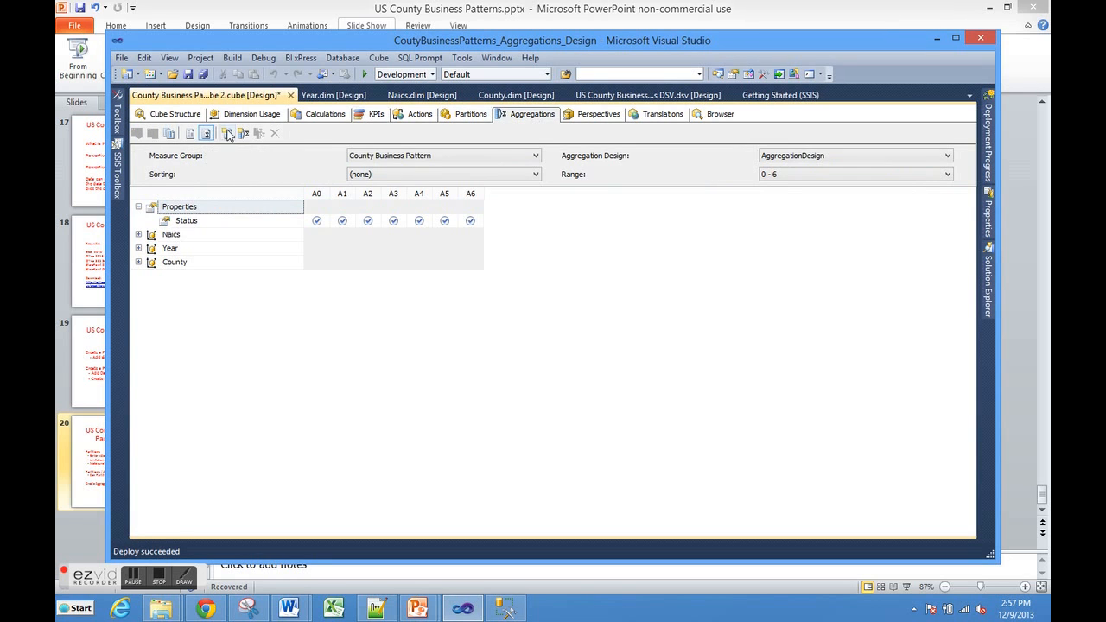
click(188, 136)
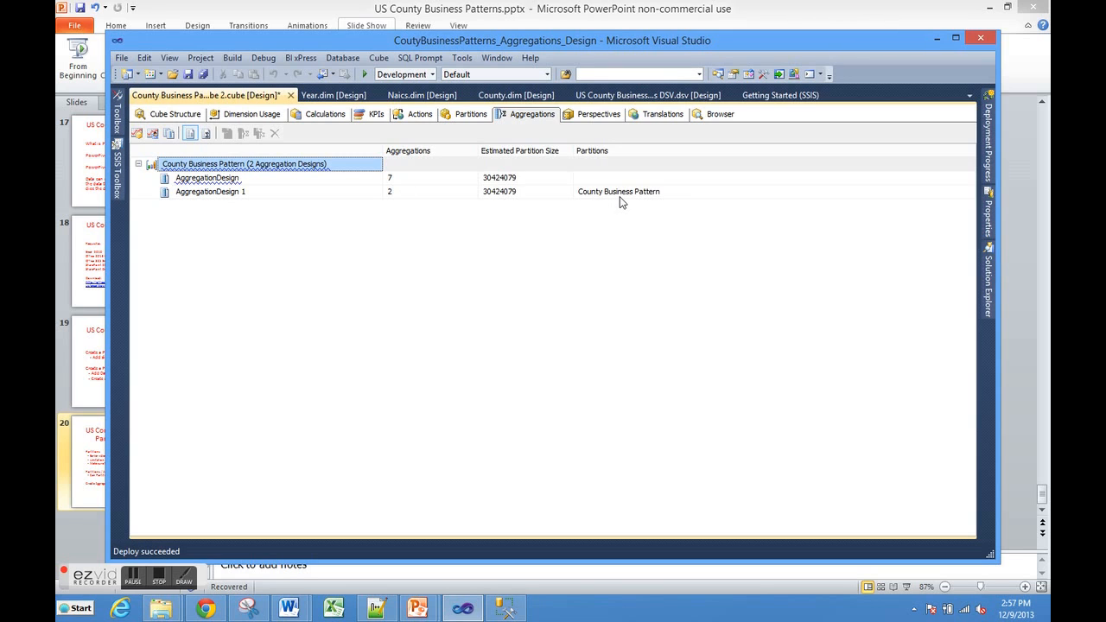
click(671, 192)
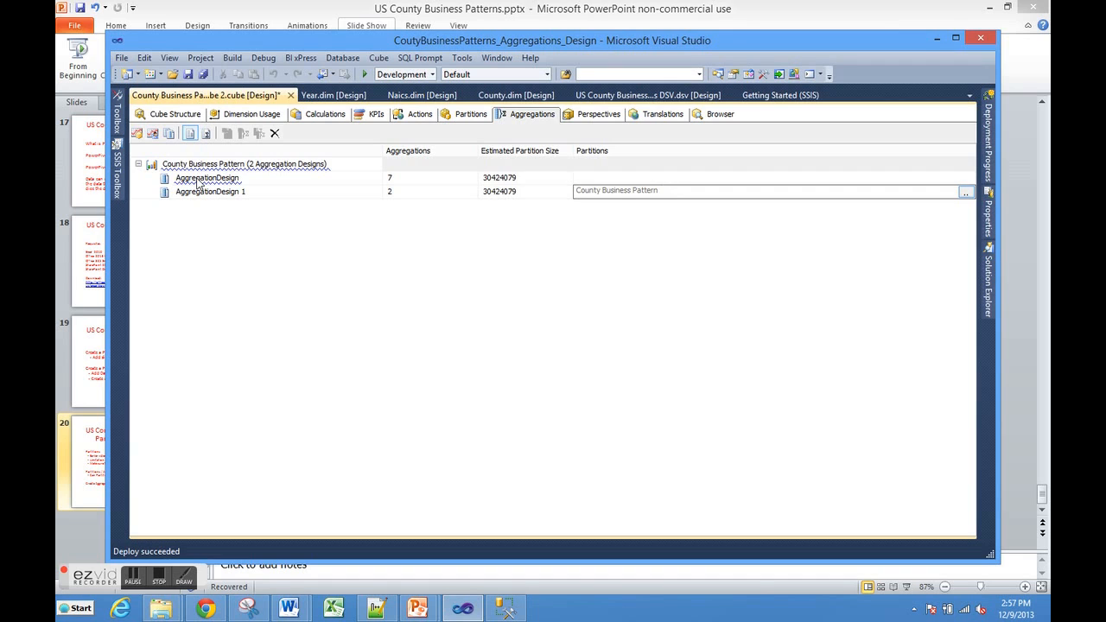
mouse_move(198, 182)
click(198, 179)
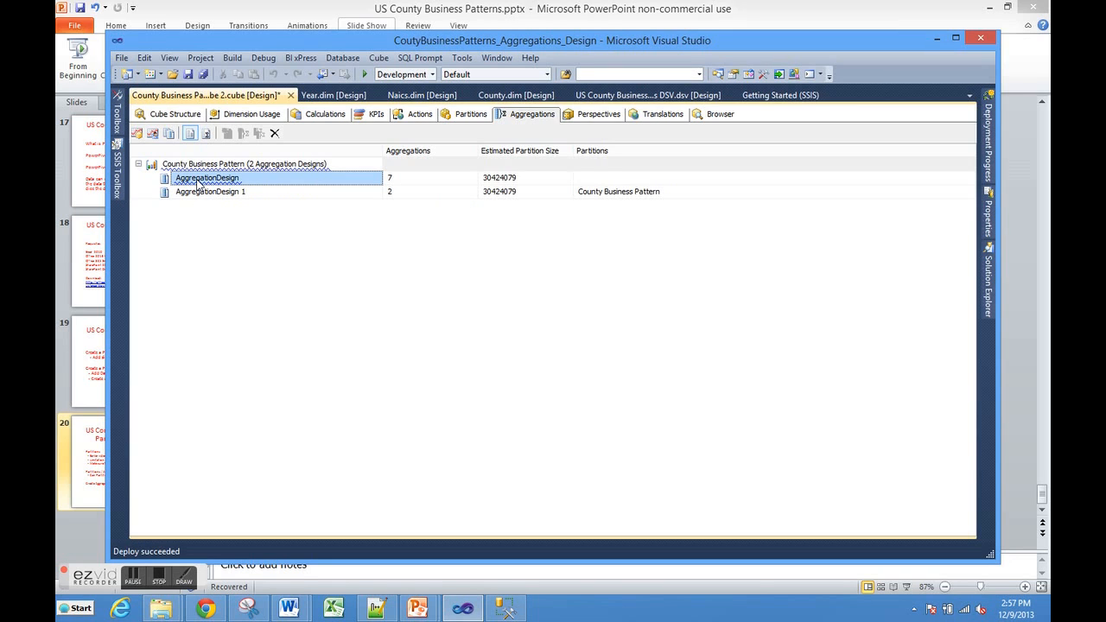
click(693, 179)
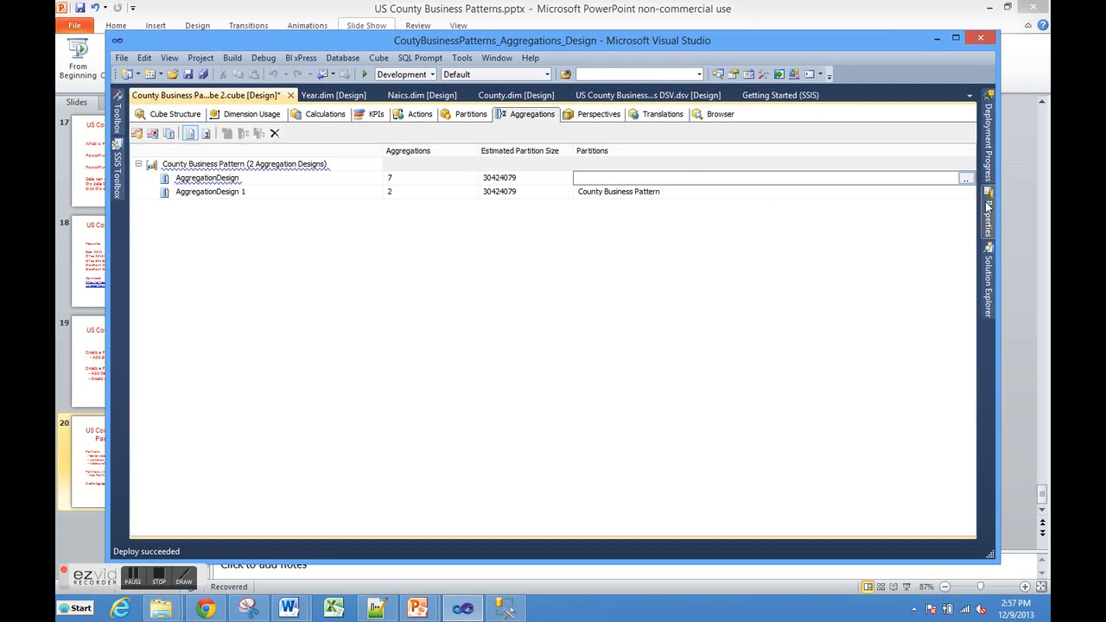
click(965, 179)
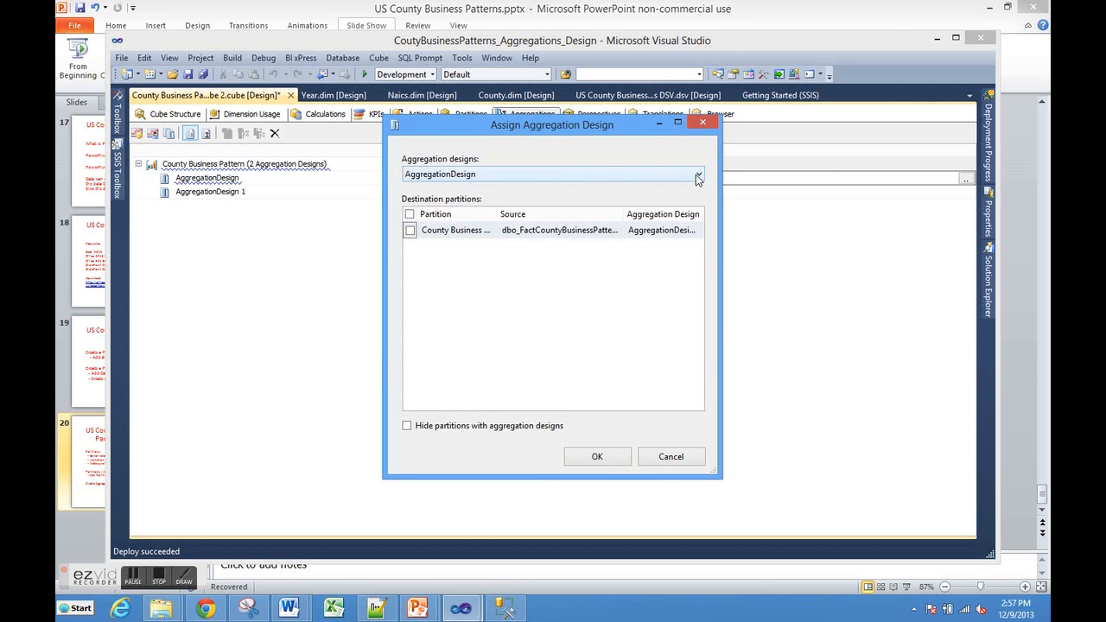
click(411, 230)
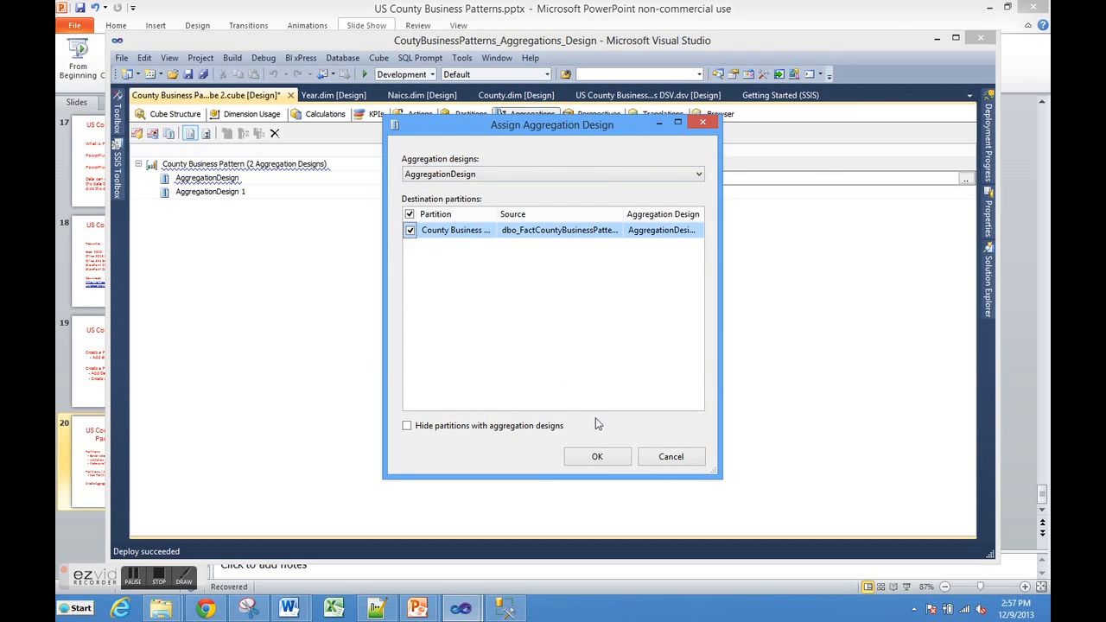
click(595, 457)
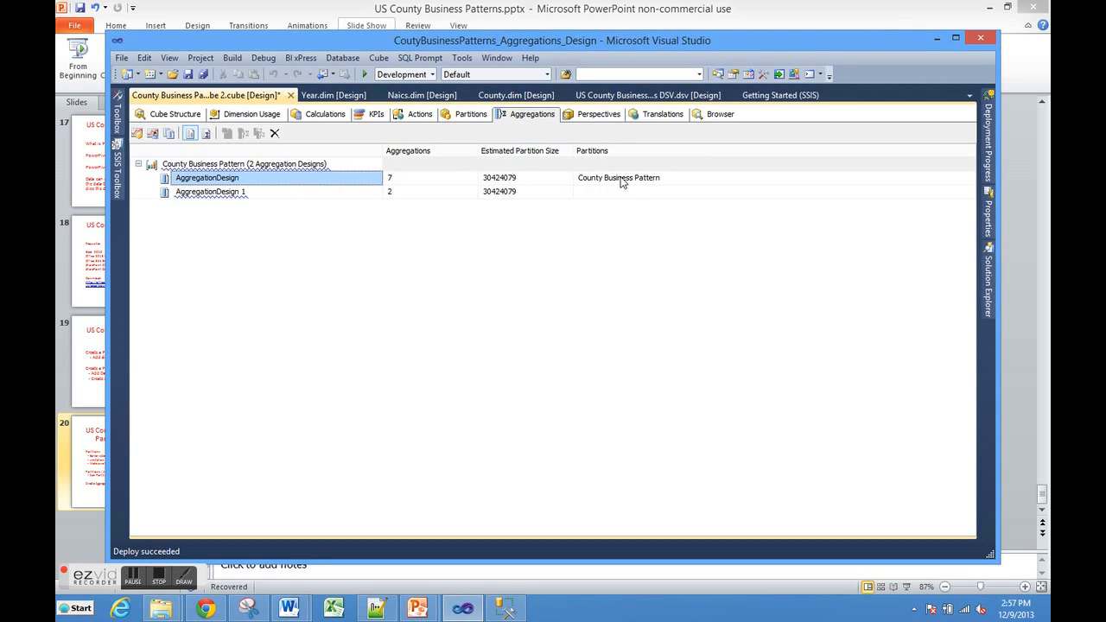
mouse_move(217, 200)
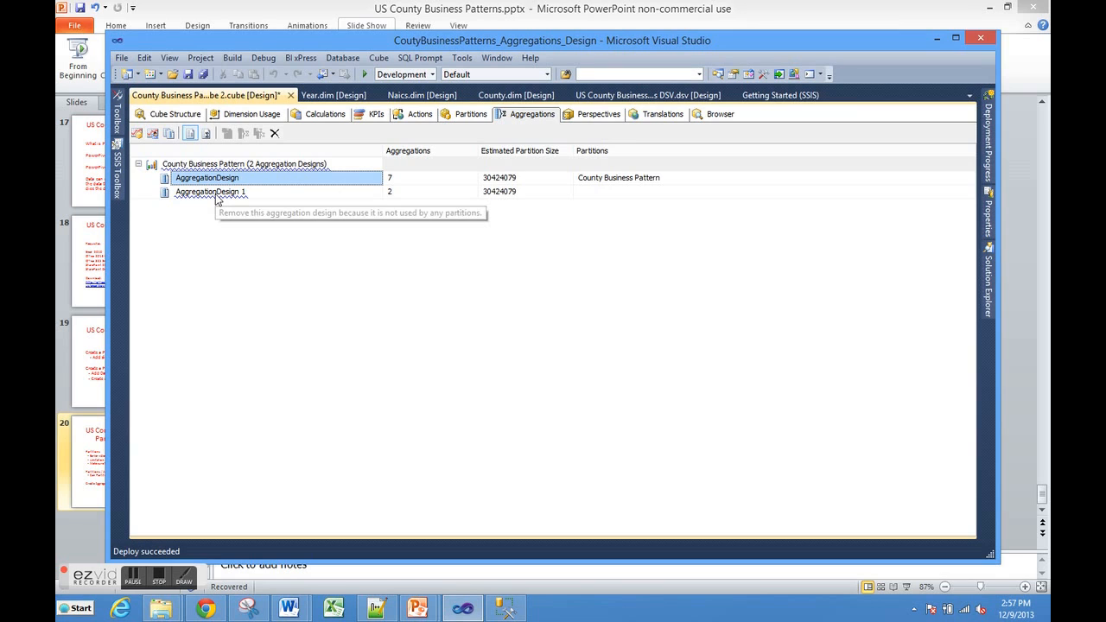